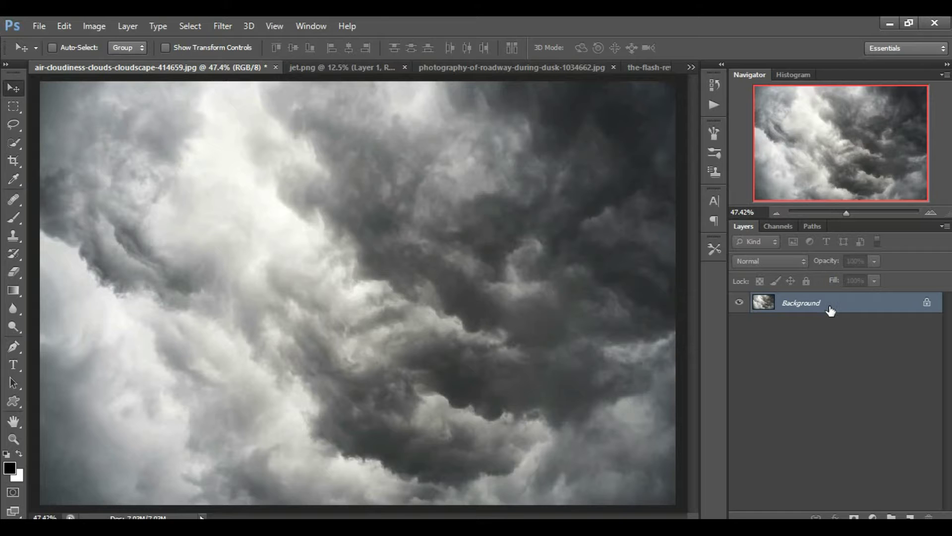
- Duplicate the cloud background layer and name the copy "sky"
{"action": "key", "text": "ctrl+j"}
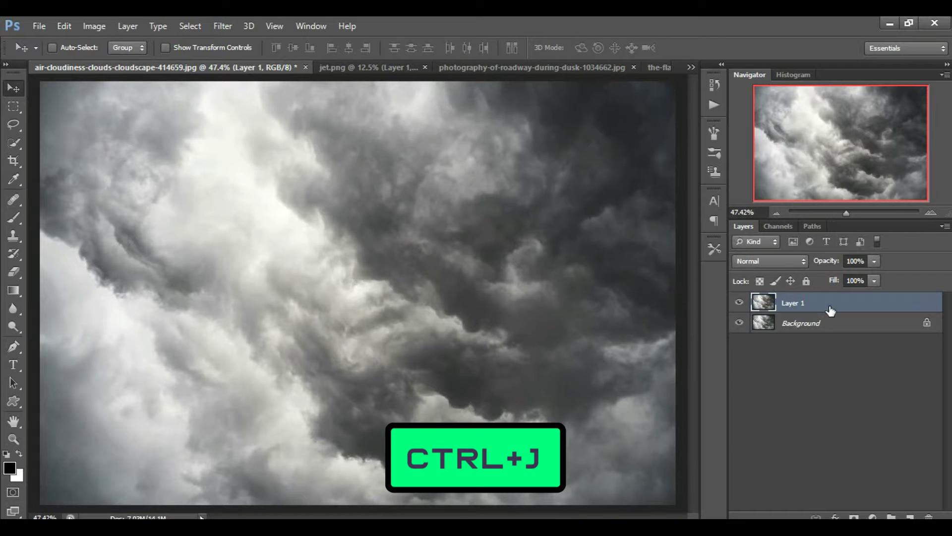
{"action": "double_click", "coordinate": [797, 304]}
{"action": "type", "text": "sky"}
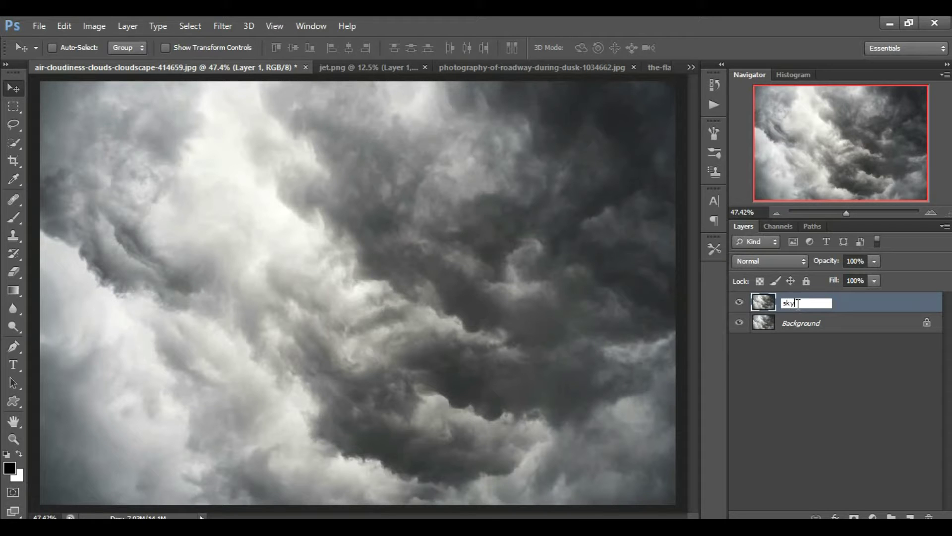
{"action": "key", "text": "Return"}
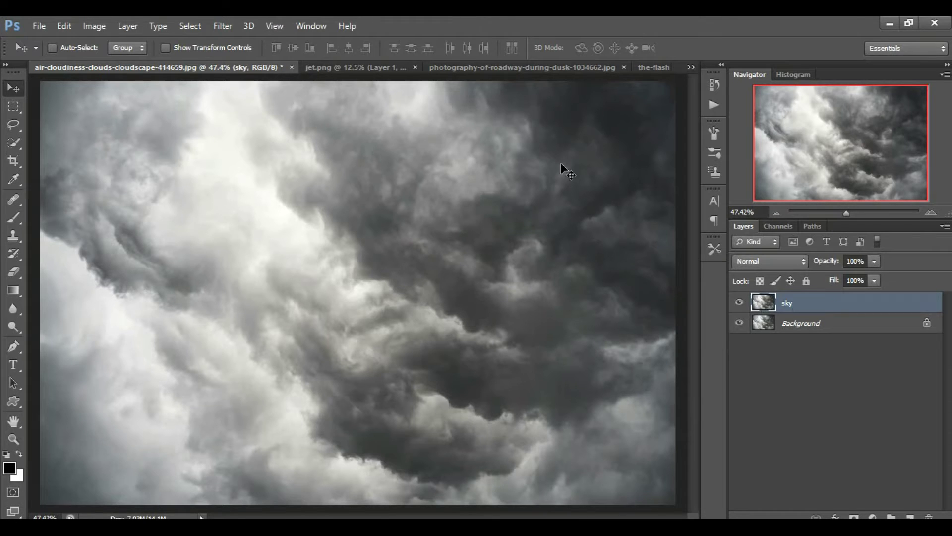
- Bring the jet from jet.png into the cloud image and scale it down to under 66%, placed slightly right of the centre
{"action": "left_click", "coordinate": [352, 67]}
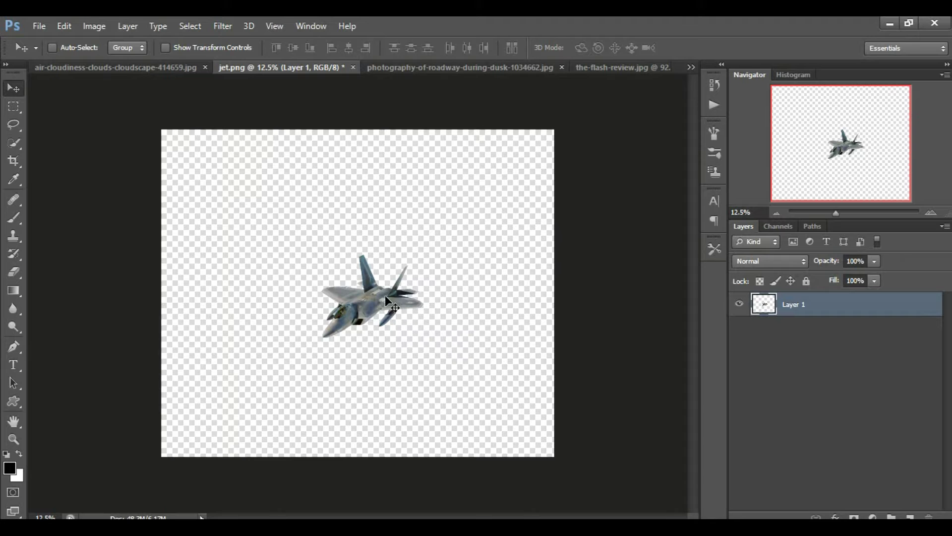
{"action": "left_click_drag", "start_coordinate": [375, 300], "coordinate": [406, 333]}
{"action": "key", "text": "ctrl+t"}
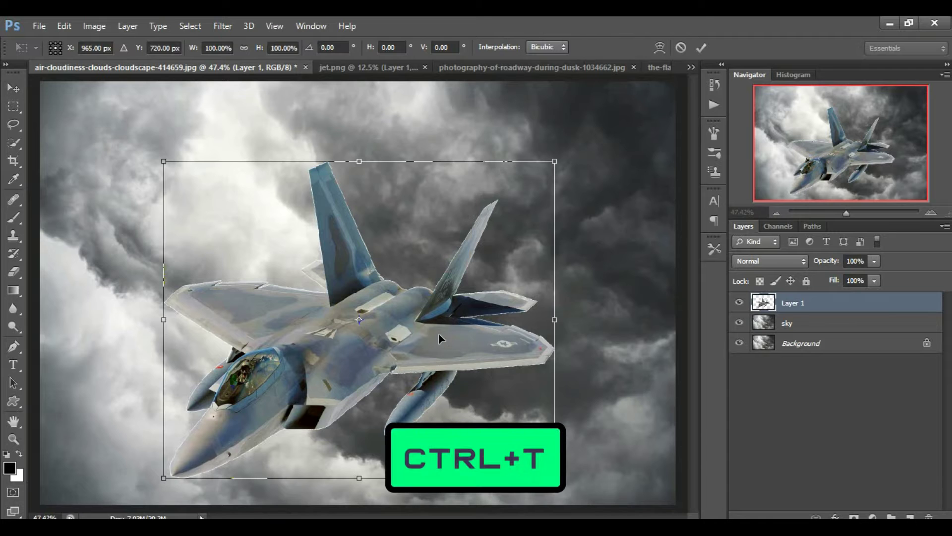
{"action": "left_click_drag", "start_coordinate": [554, 477], "coordinate": [493, 421]}
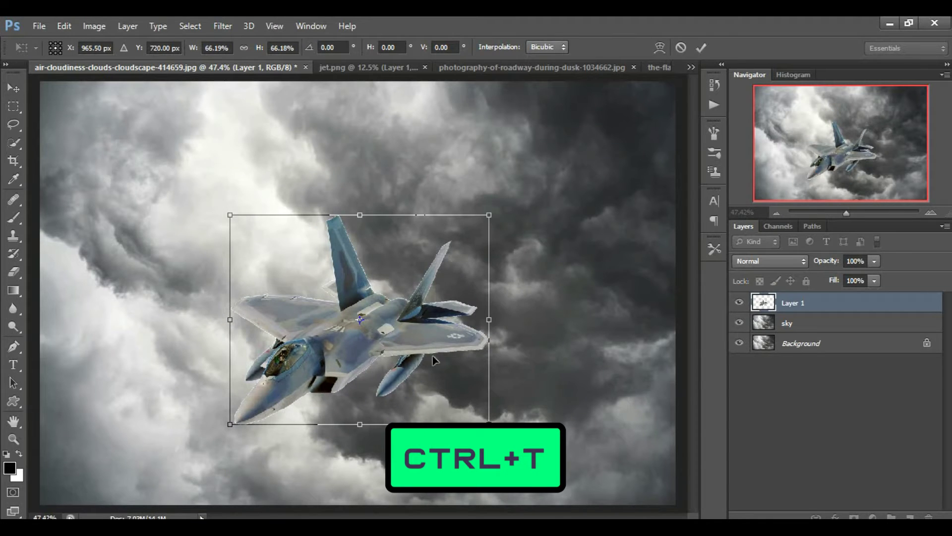
{"action": "left_click_drag", "start_coordinate": [420, 348], "coordinate": [467, 343]}
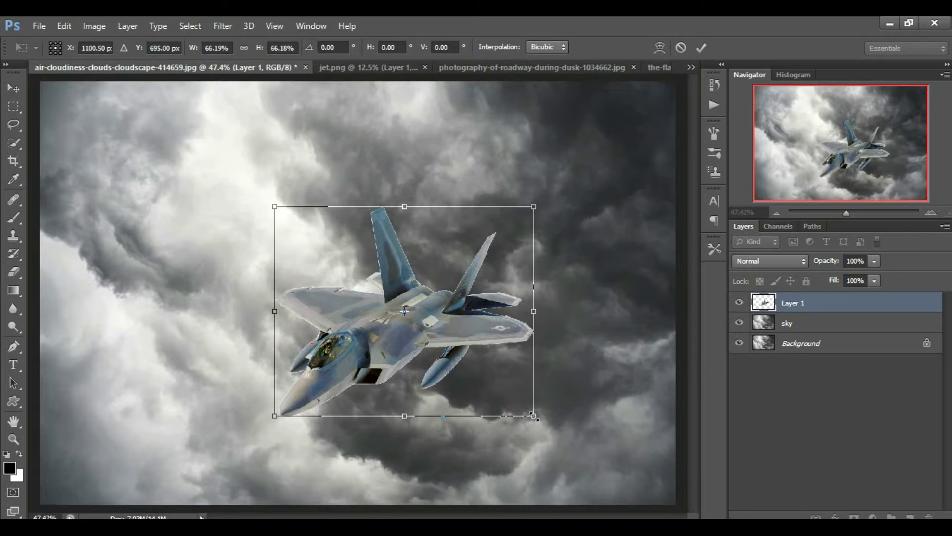
{"action": "left_click_drag", "start_coordinate": [534, 415], "coordinate": [519, 403]}
{"action": "left_click", "coordinate": [701, 48]}
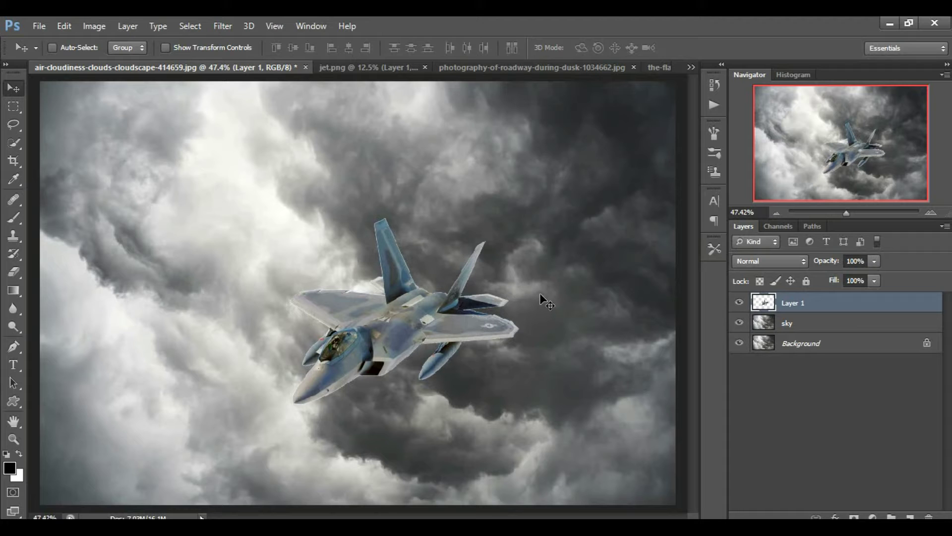
- Add a Curves adjustment clipped to the jet layer, apply the Auto correction and compare the jet with and without it
{"action": "left_click", "coordinate": [872, 517]}
{"action": "left_click", "coordinate": [857, 294]}
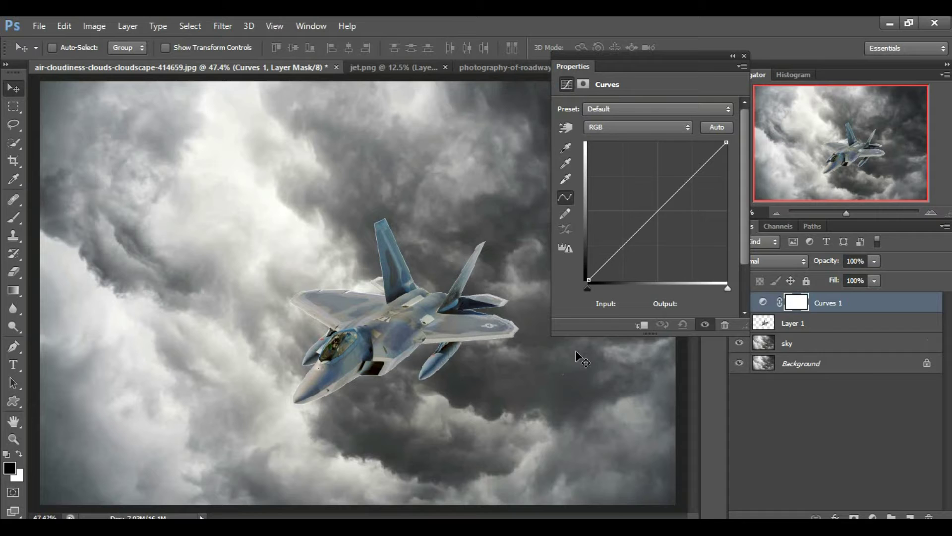
{"action": "left_click", "coordinate": [642, 328]}
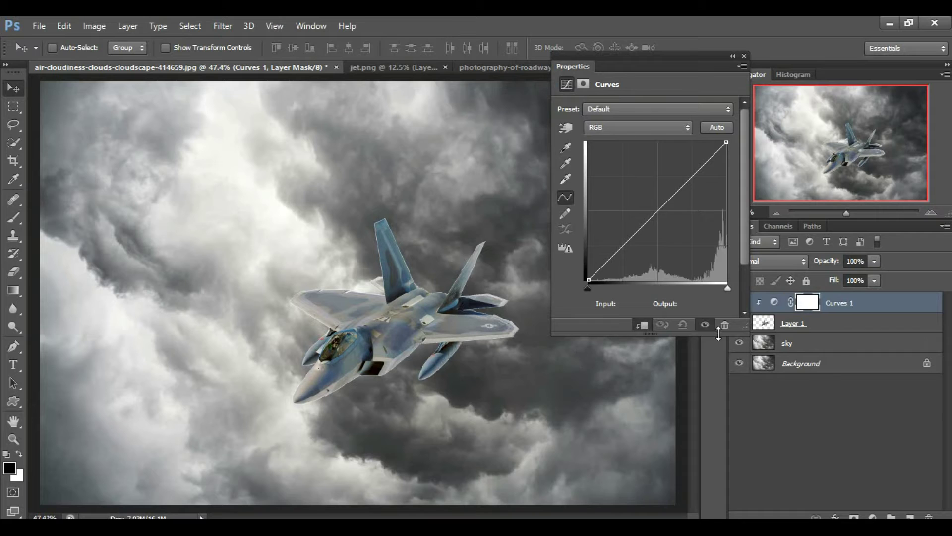
{"action": "left_click", "coordinate": [718, 127]}
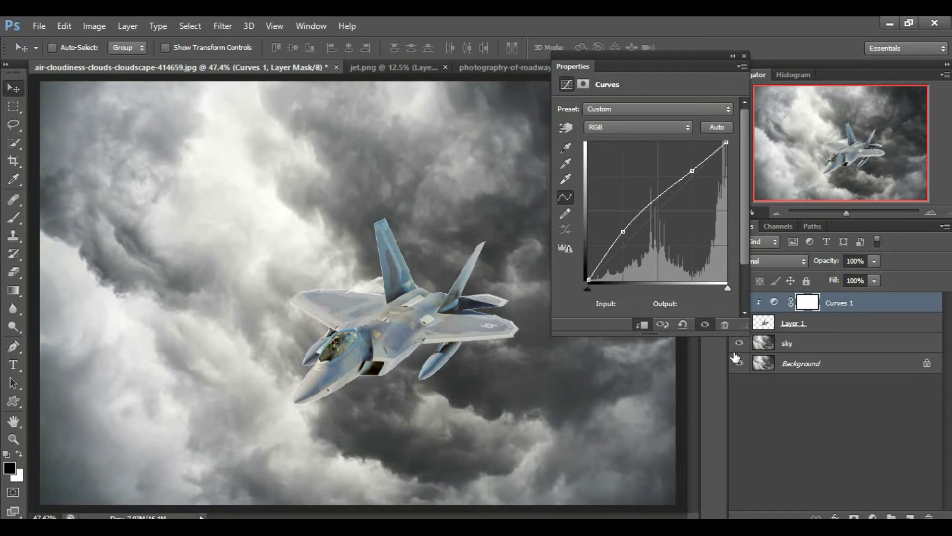
{"action": "left_click", "coordinate": [704, 324]}
{"action": "left_click", "coordinate": [705, 324]}
{"action": "left_click", "coordinate": [745, 56]}
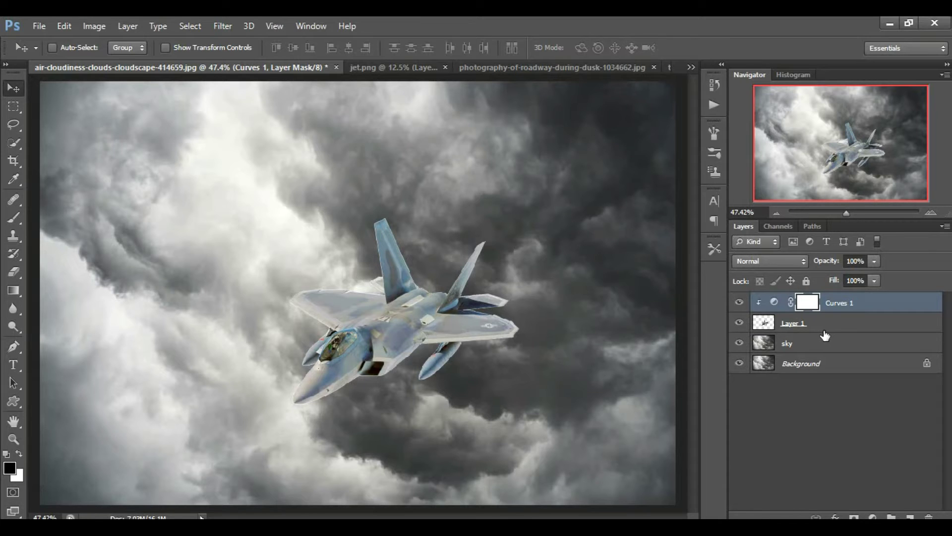
- Rename the fighter plane's layer as "jet"
{"action": "left_click", "coordinate": [792, 324]}
{"action": "double_click", "coordinate": [792, 323]}
{"action": "type", "text": "jet"}
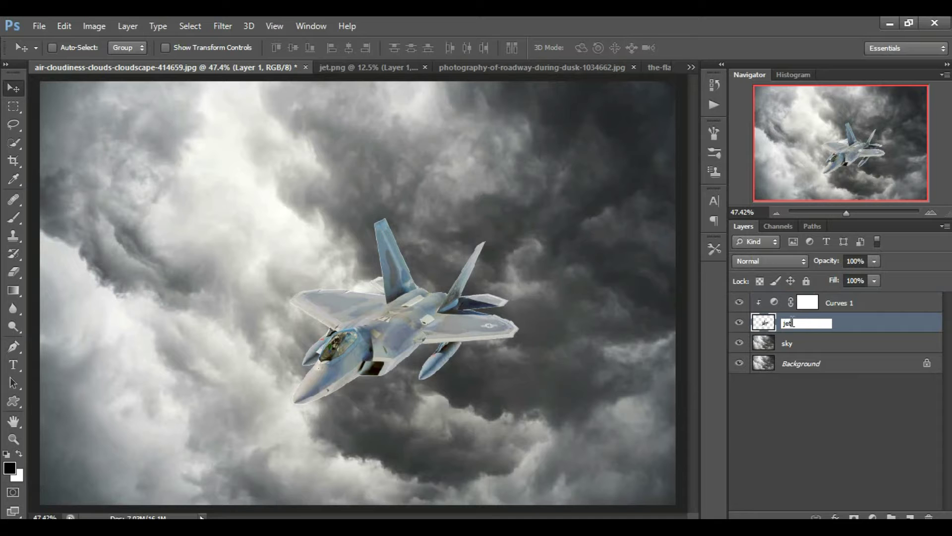
{"action": "key", "text": "Return"}
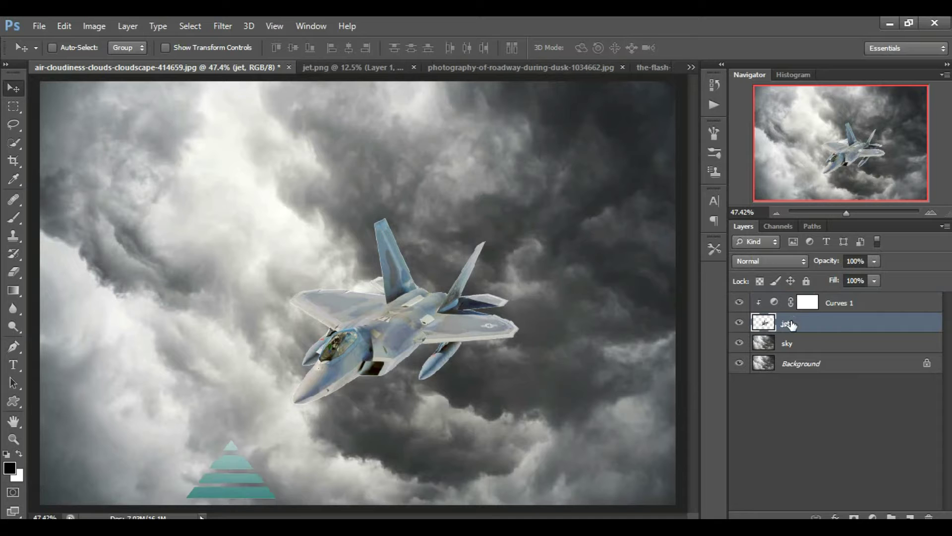
- Convert the sky layer to a smart object and open the Motion Blur filter for it
{"action": "right_click", "coordinate": [814, 349]}
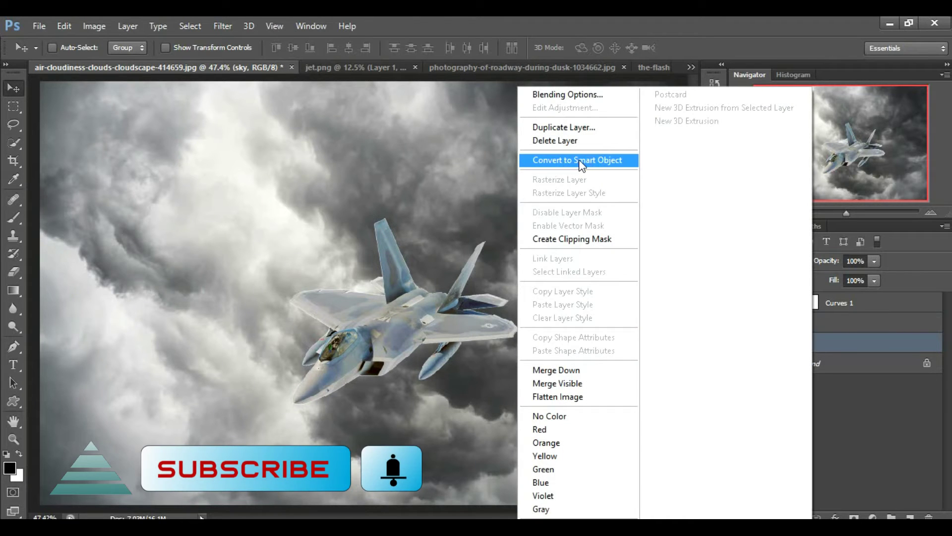
{"action": "left_click", "coordinate": [557, 164]}
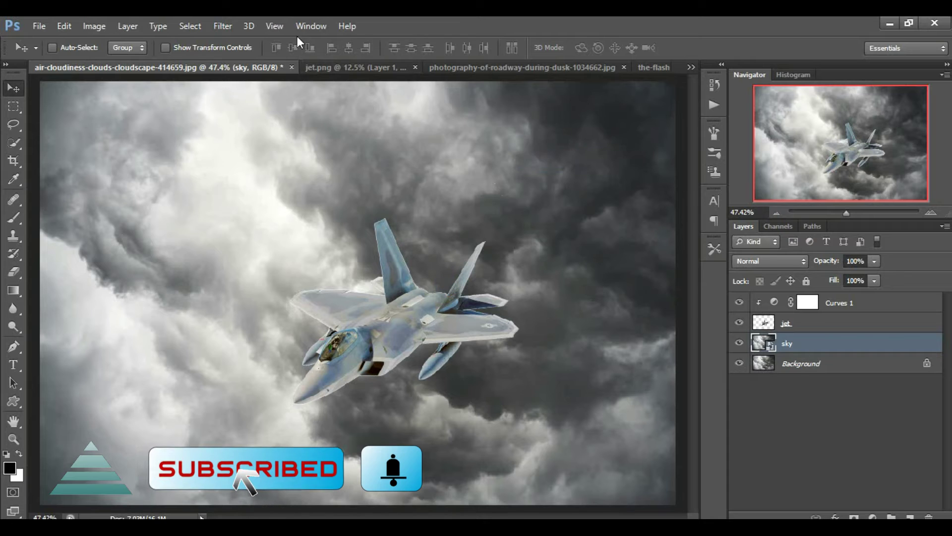
{"action": "left_click", "coordinate": [219, 25]}
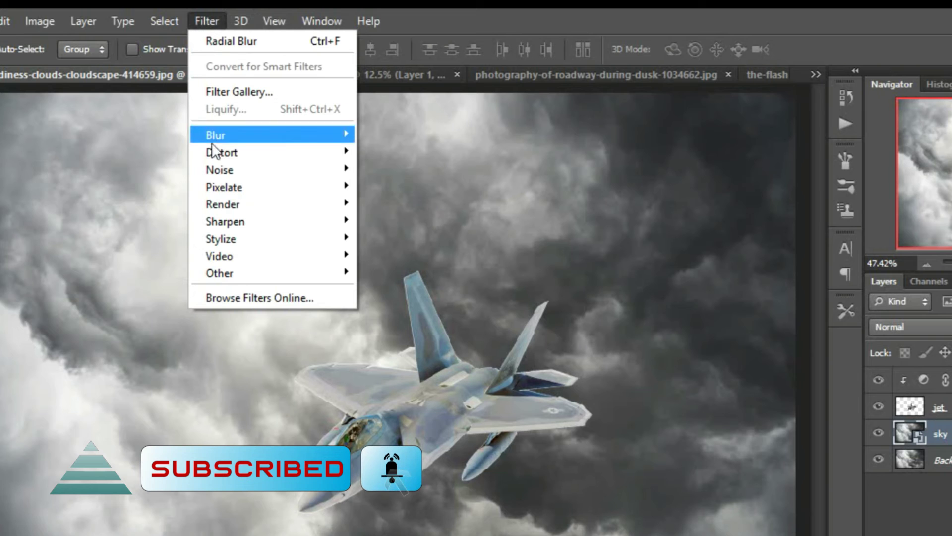
{"action": "mouse_move", "coordinate": [282, 132]}
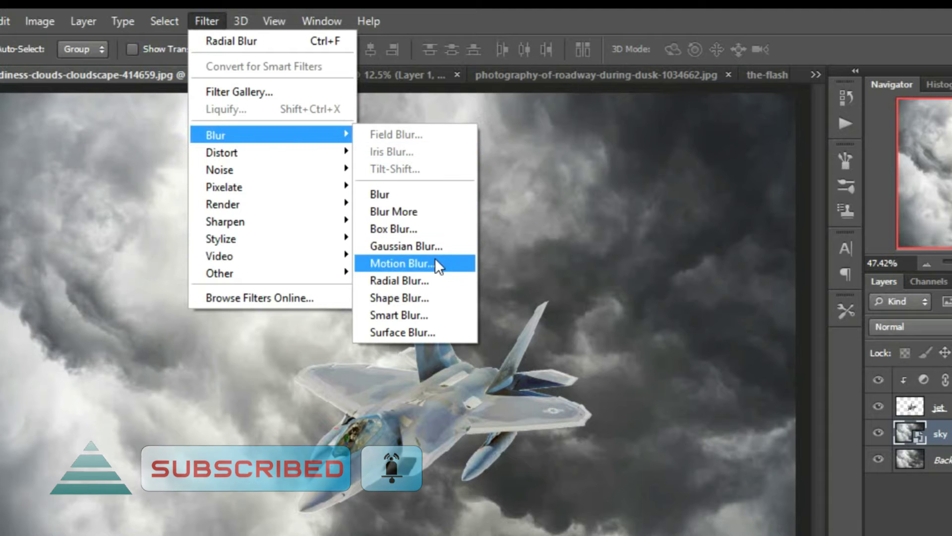
{"action": "left_click", "coordinate": [416, 261]}
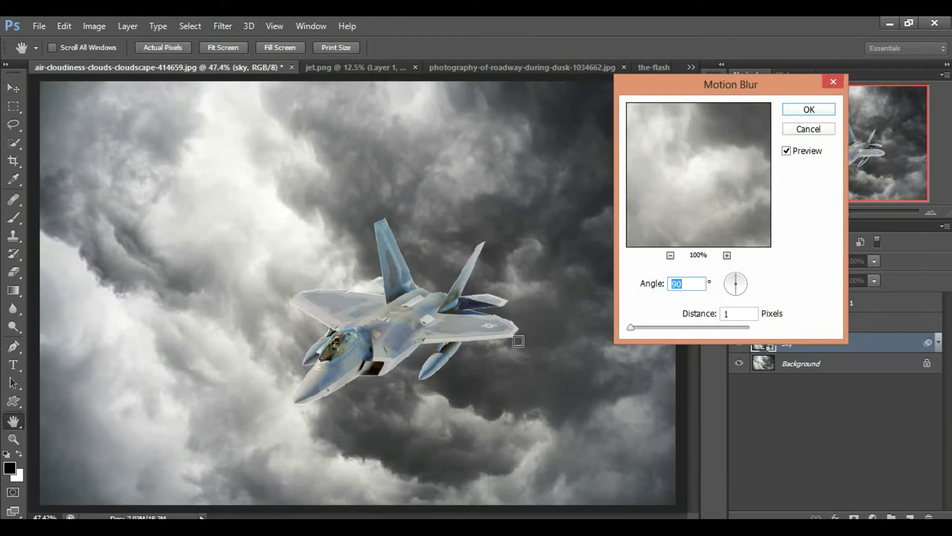
- Set the sky's Motion Blur to an angle of 48° and a distance of 136 pixels
{"action": "left_click_drag", "start_coordinate": [631, 329], "coordinate": [689, 327]}
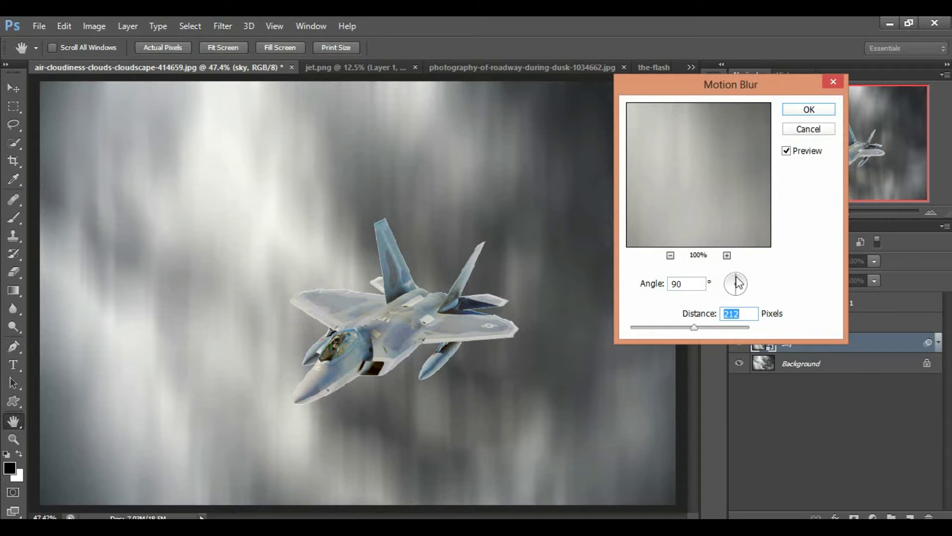
{"action": "left_click_drag", "start_coordinate": [737, 279], "coordinate": [741, 280]}
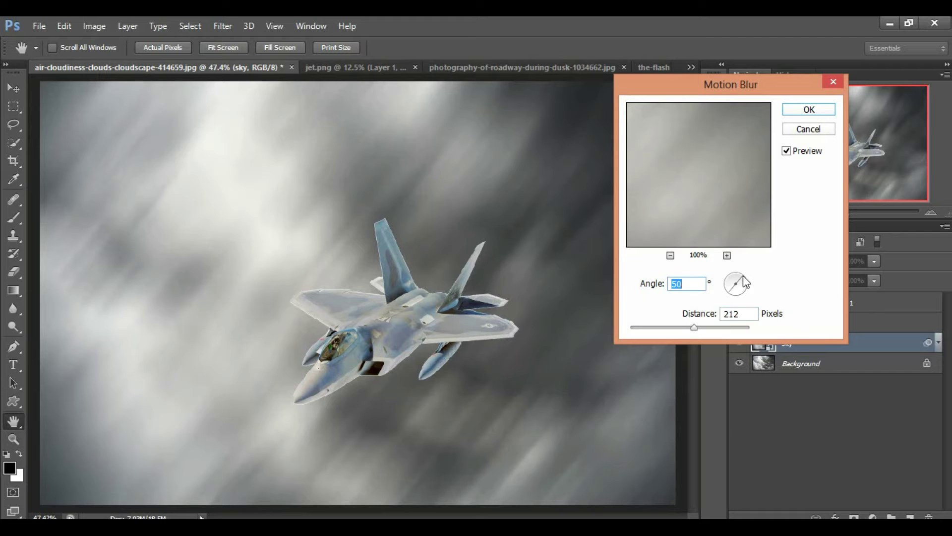
{"action": "type", "text": "61"}
{"action": "left_click", "coordinate": [742, 273]}
{"action": "left_click_drag", "start_coordinate": [742, 274], "coordinate": [744, 275]}
{"action": "type", "text": "48"}
{"action": "left_click_drag", "start_coordinate": [742, 276], "coordinate": [742, 277]}
{"action": "left_click_drag", "start_coordinate": [694, 327], "coordinate": [680, 327]}
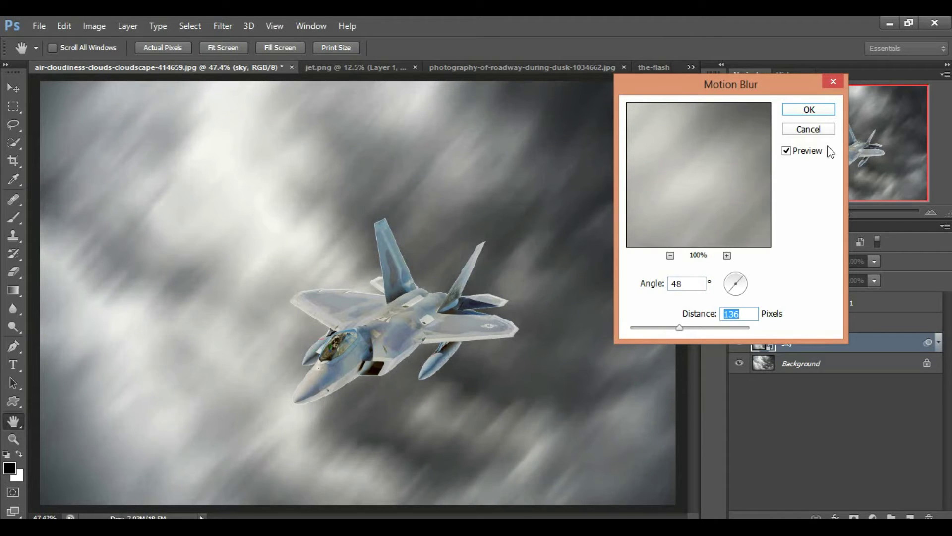
- Compare the sky with and without the Motion Blur, and apply the filter
{"action": "left_click", "coordinate": [786, 151]}
{"action": "left_click", "coordinate": [787, 152]}
{"action": "left_click", "coordinate": [787, 152]}
{"action": "left_click", "coordinate": [787, 152]}
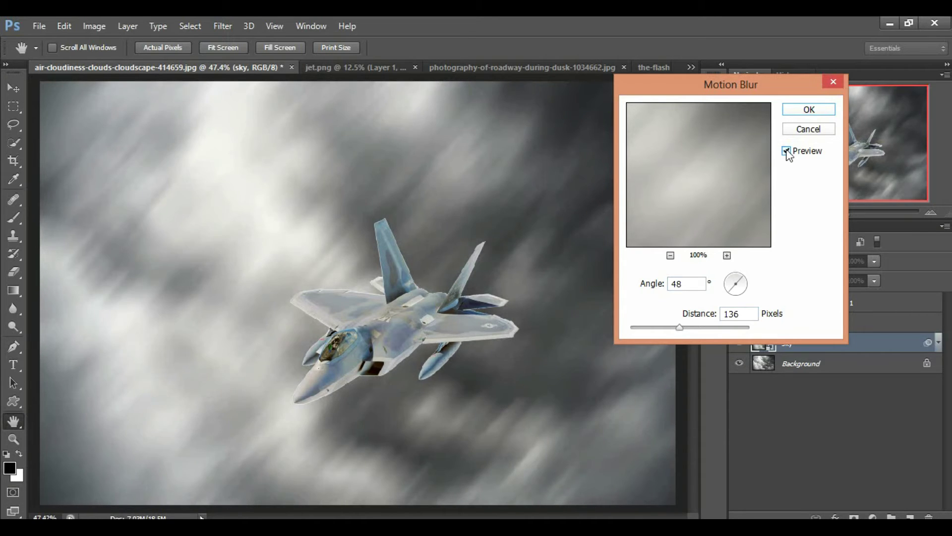
{"action": "left_click", "coordinate": [787, 151]}
{"action": "left_click", "coordinate": [787, 152]}
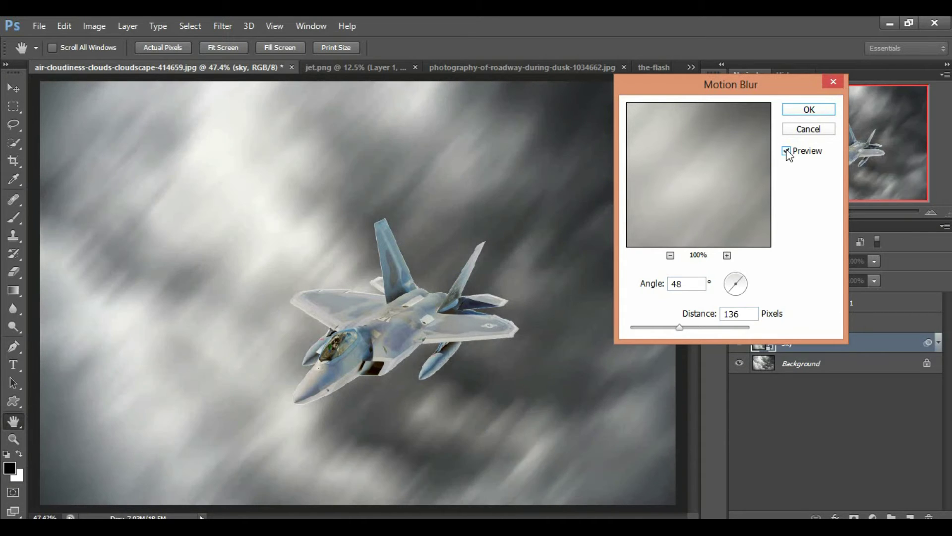
{"action": "left_click", "coordinate": [809, 110]}
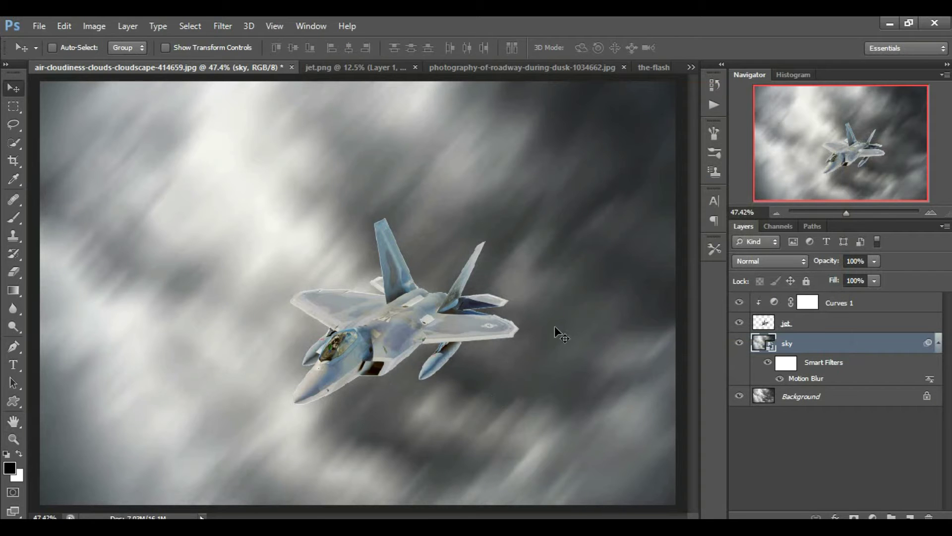
{"action": "left_click", "coordinate": [768, 363]}
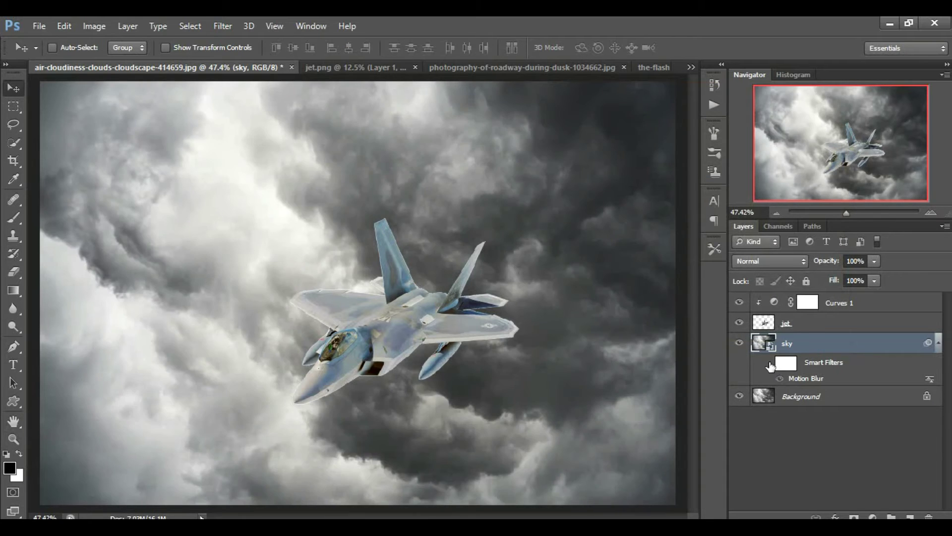
{"action": "left_click", "coordinate": [768, 362]}
- Convert the jet layer to a smart object and copy the sky's Motion Blur smart filter onto it
{"action": "right_click", "coordinate": [825, 324]}
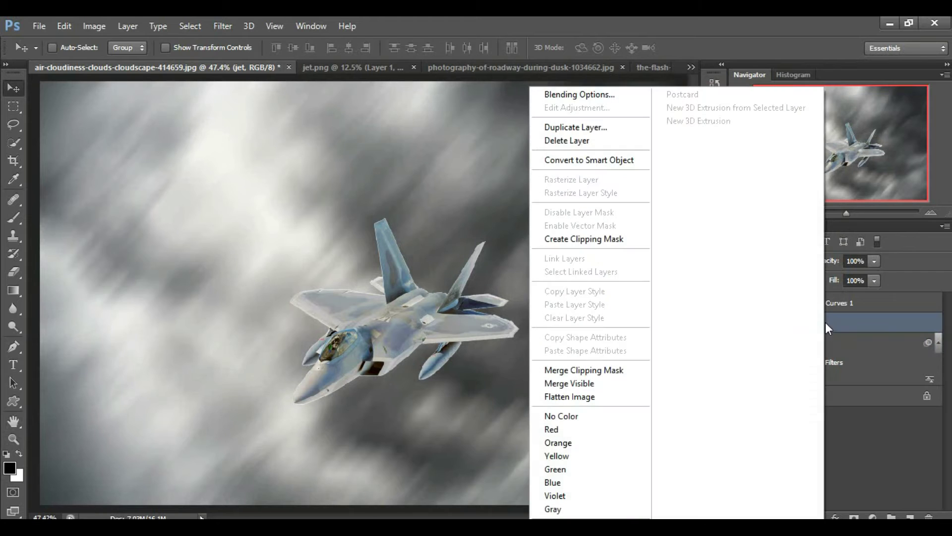
{"action": "left_click", "coordinate": [609, 159]}
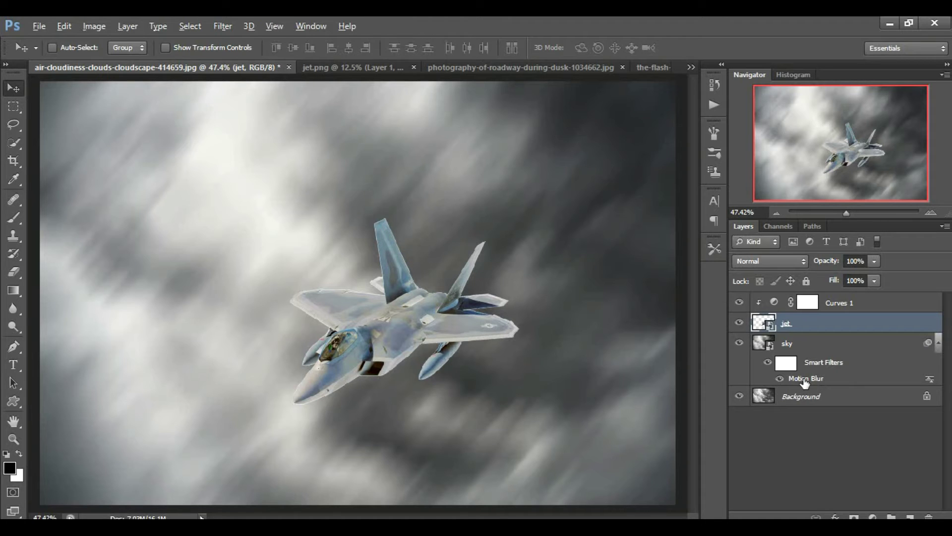
{"action": "left_click_drag", "start_coordinate": [804, 382], "coordinate": [799, 325]}
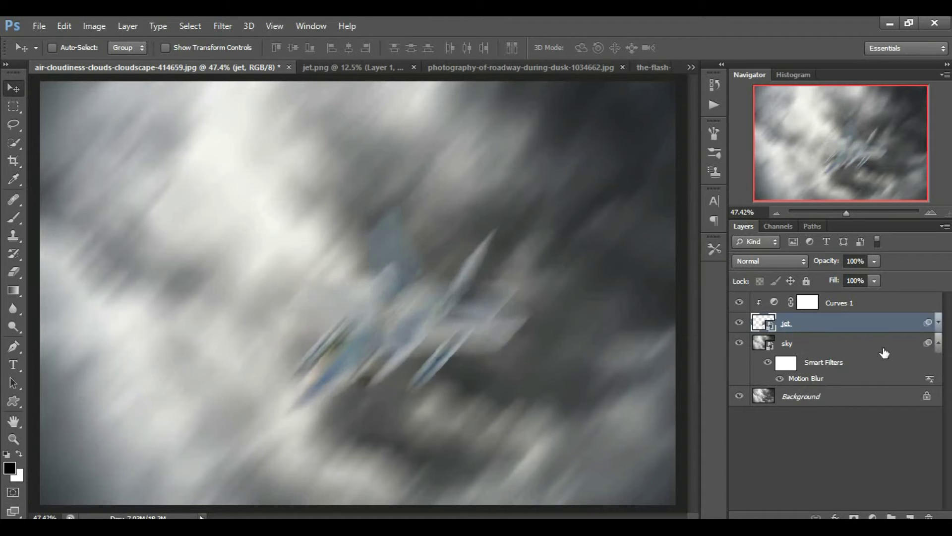
{"action": "left_click", "coordinate": [938, 322]}
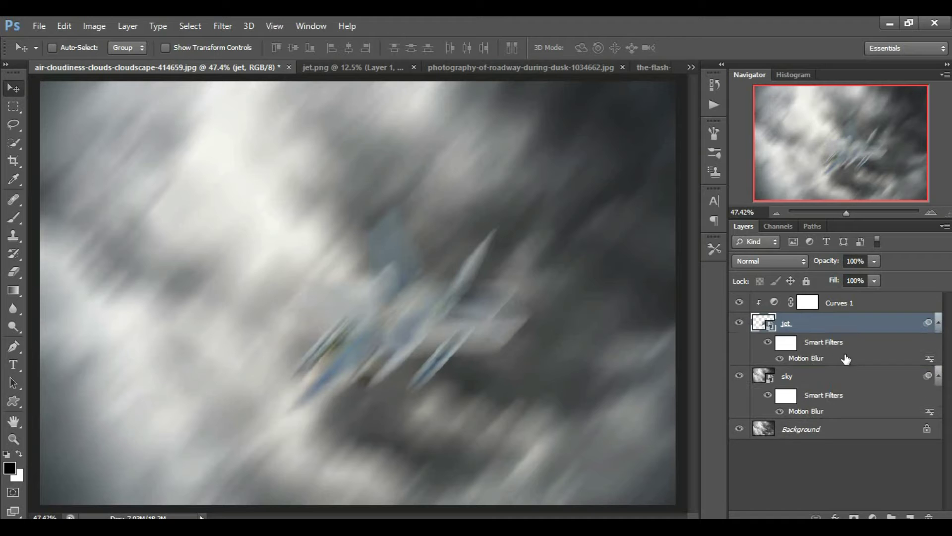
- Set the jet's Motion Blur distance to 5 pixels, checking the jet with and without the blur
{"action": "double_click", "coordinate": [804, 358]}
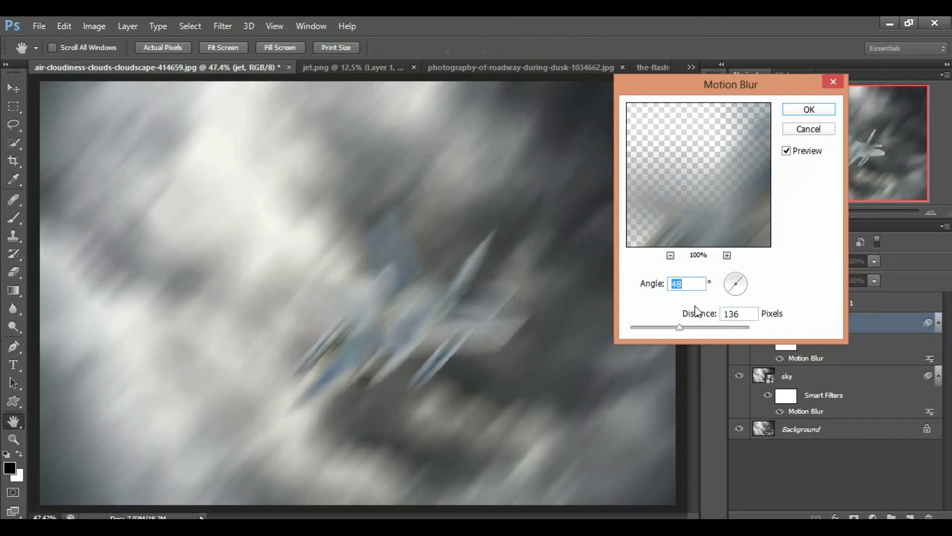
{"action": "left_click_drag", "start_coordinate": [705, 315], "coordinate": [715, 321]}
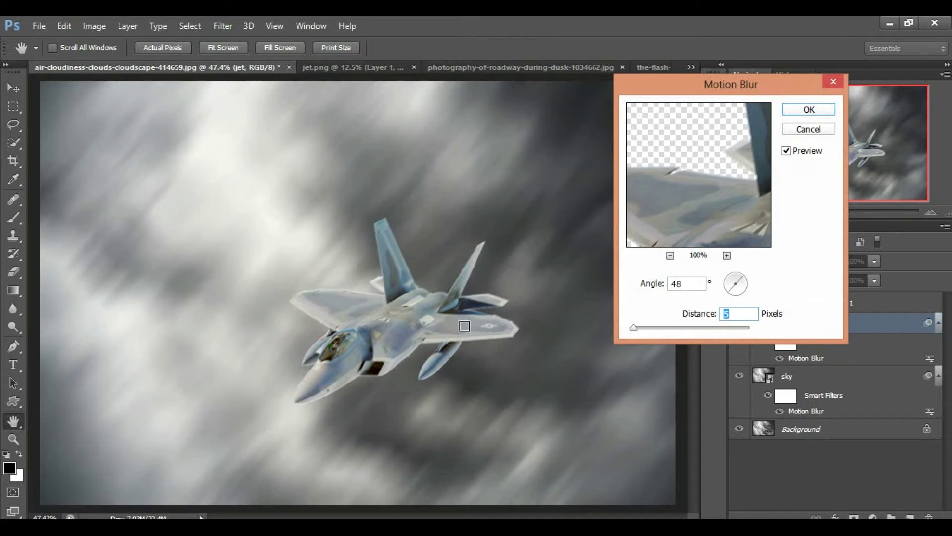
{"action": "left_click", "coordinate": [788, 151]}
{"action": "left_click", "coordinate": [787, 151]}
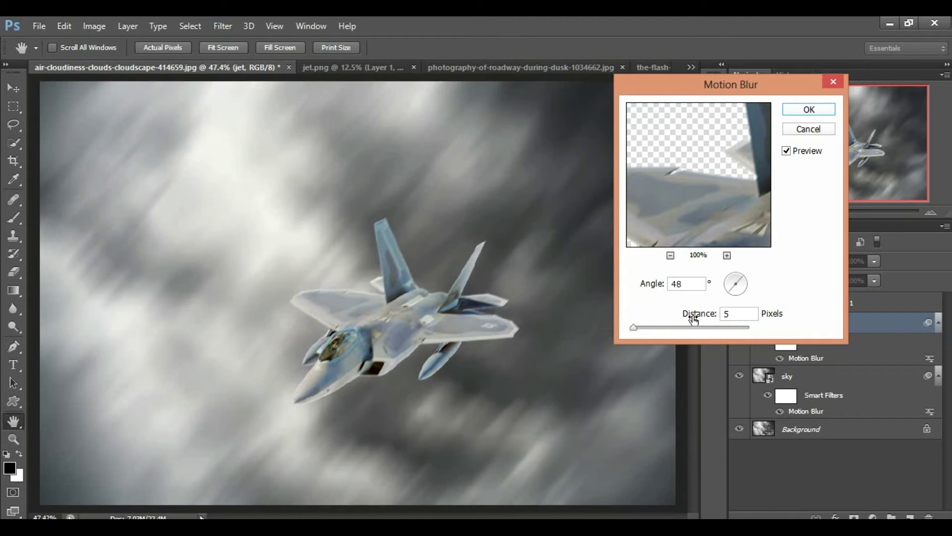
{"action": "left_click", "coordinate": [693, 318]}
{"action": "left_click", "coordinate": [814, 109]}
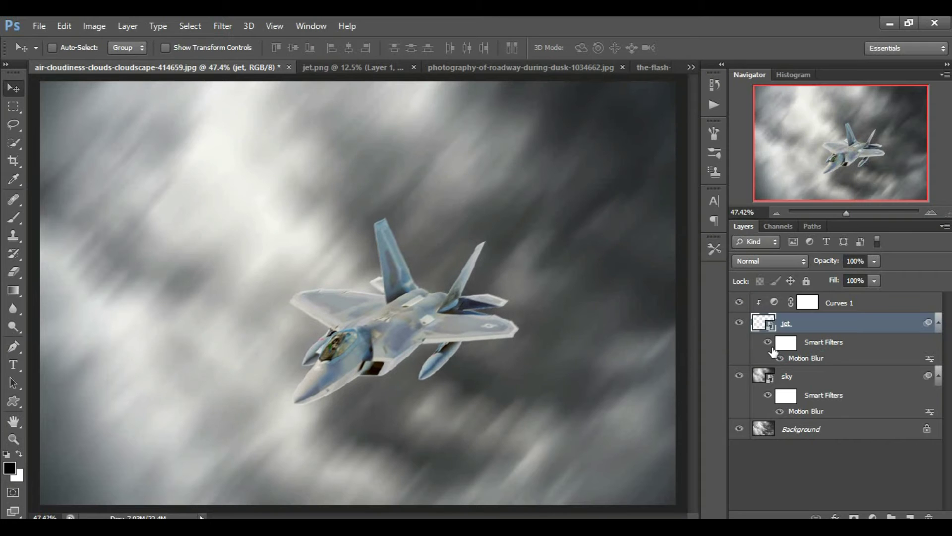
{"action": "scroll", "coordinate": [420, 368], "scroll_direction": "up", "scroll_amount": 3}
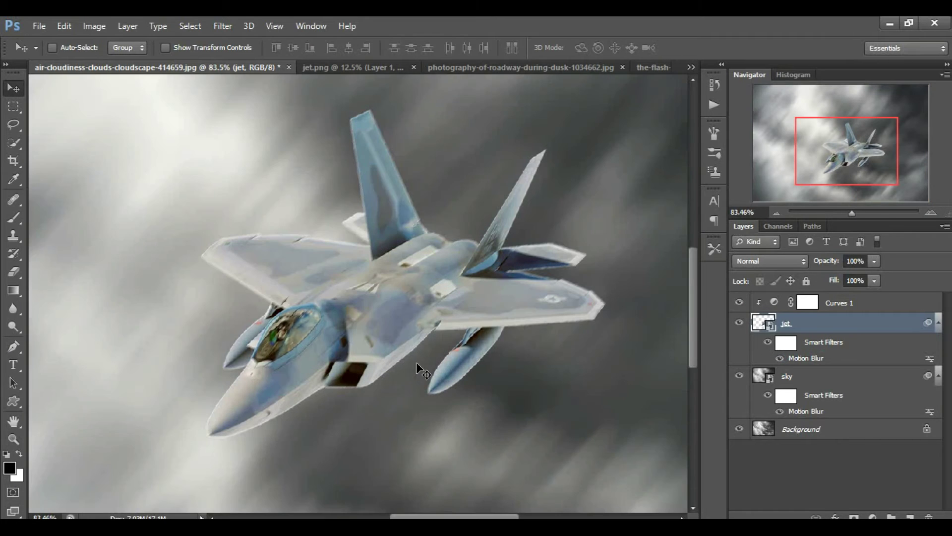
- Compare the jet with and without its Motion Blur smart filter
{"action": "left_click", "coordinate": [770, 346]}
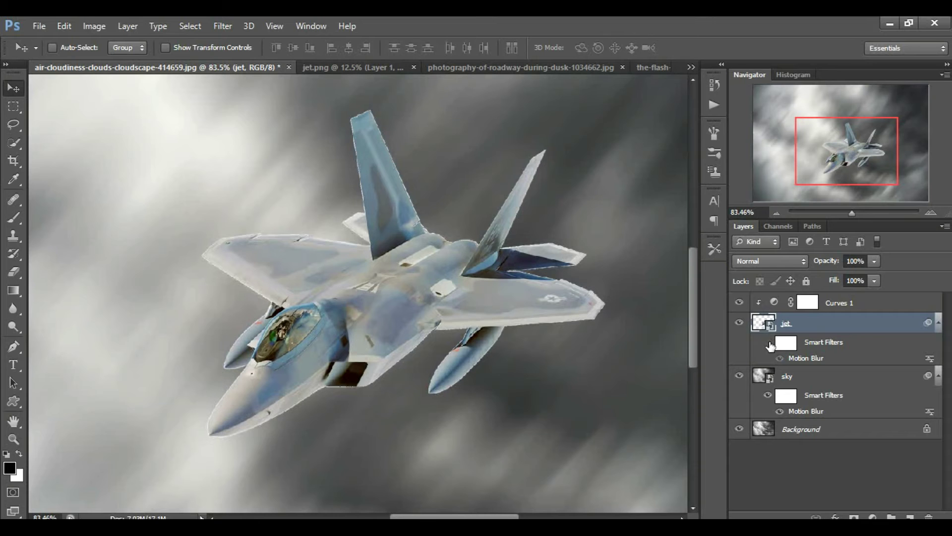
{"action": "left_click", "coordinate": [771, 345]}
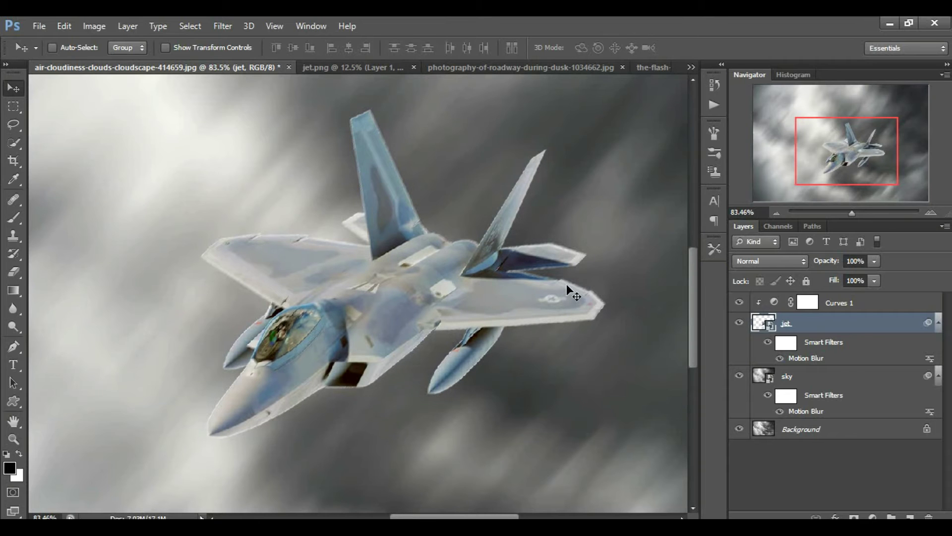
{"action": "scroll", "coordinate": [567, 286], "scroll_direction": "down", "scroll_amount": 3}
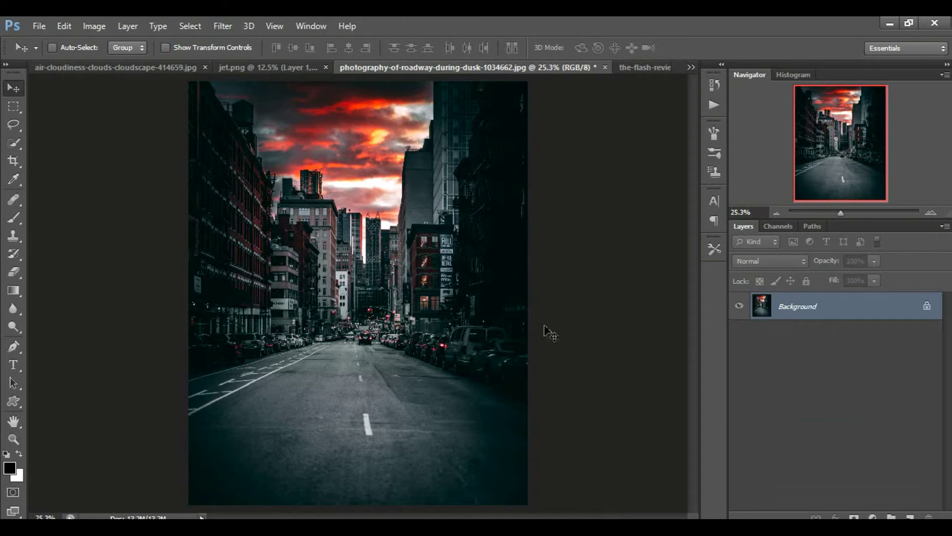
- Duplicate the roadway photo's Background layer, name the copy "road" and convert it to a smart object
{"action": "key", "text": "ctrl+j"}
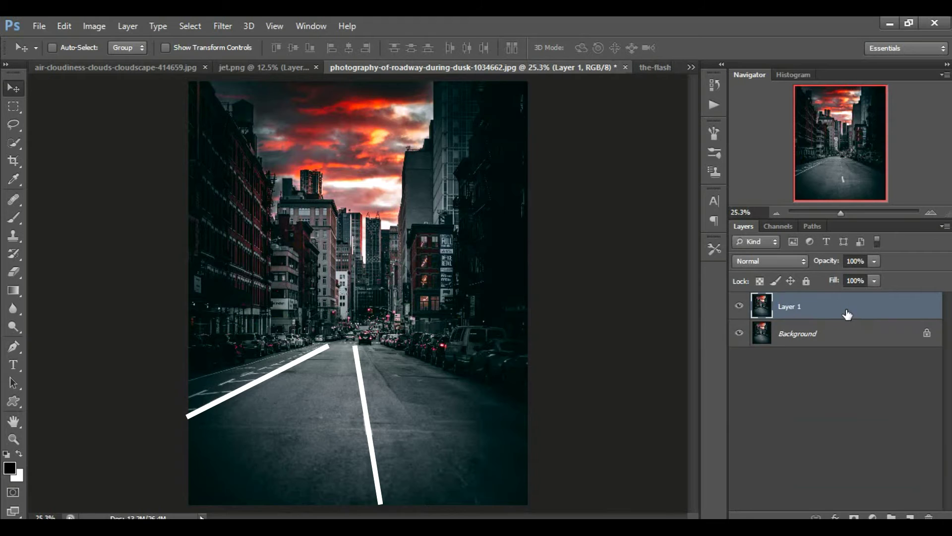
{"action": "double_click", "coordinate": [789, 307]}
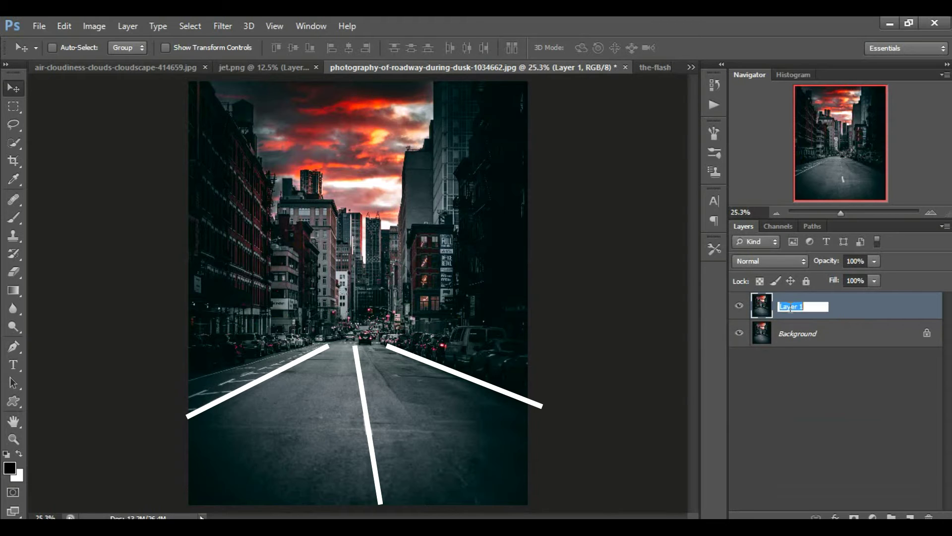
{"action": "type", "text": "road"}
{"action": "key", "text": "Return"}
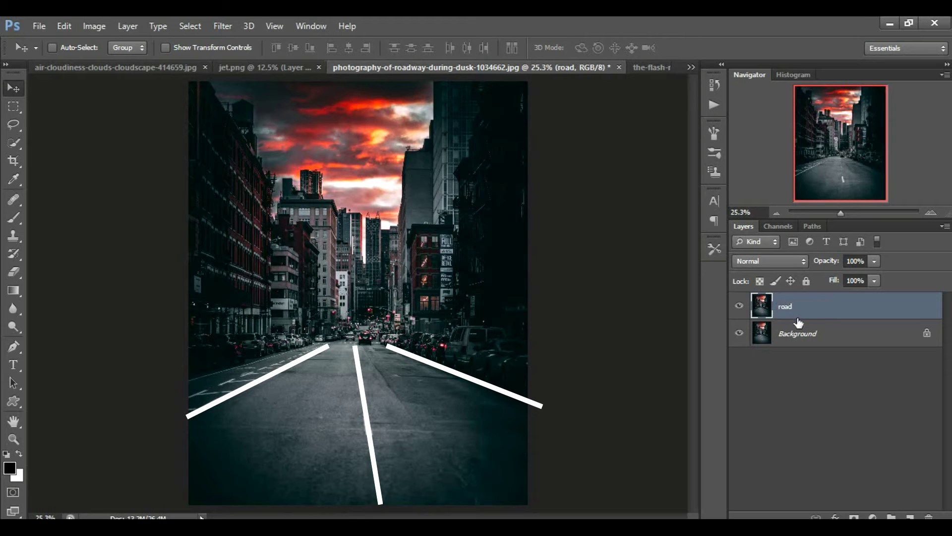
{"action": "right_click", "coordinate": [816, 306]}
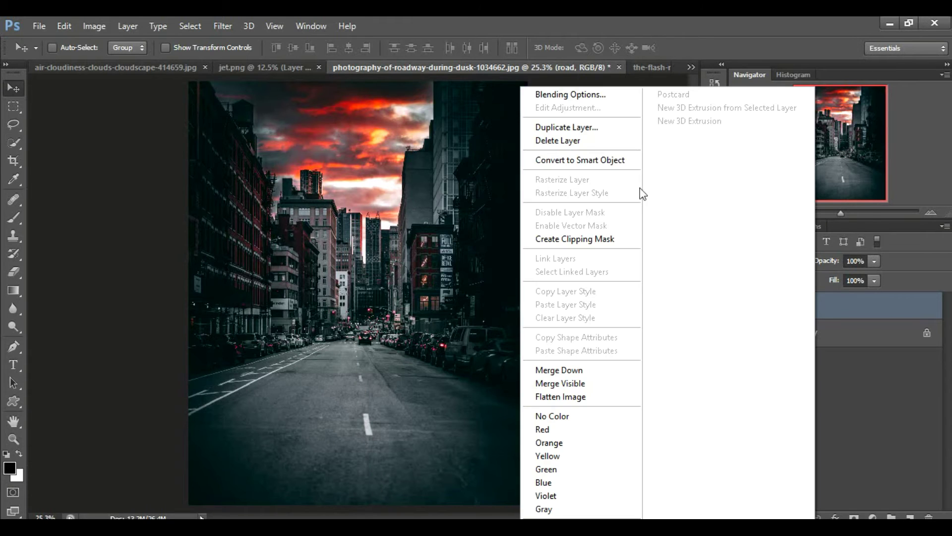
{"action": "left_click", "coordinate": [579, 162]}
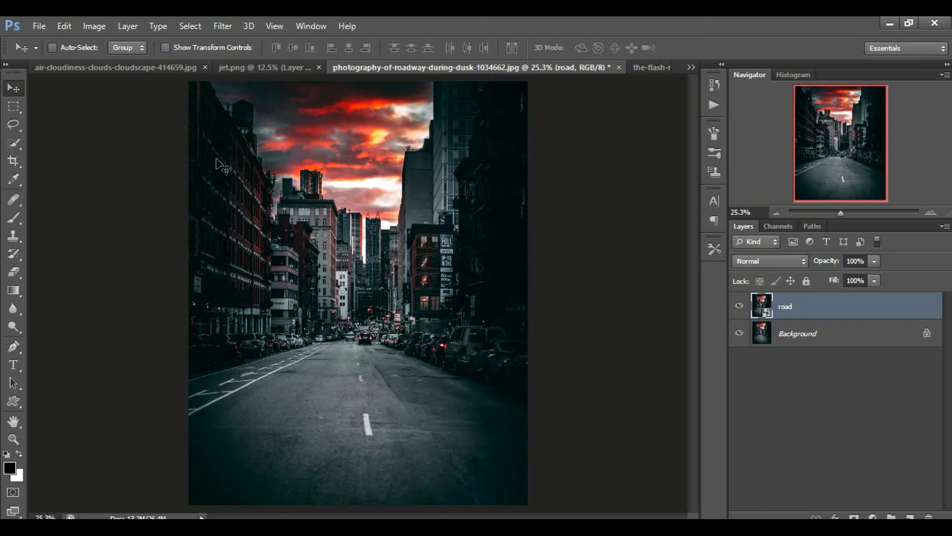
- Apply a Radial Blur smart filter to the road layer using the Zoom method, Best quality and an amount of 62
{"action": "left_click", "coordinate": [226, 27]}
{"action": "mouse_move", "coordinate": [221, 122]}
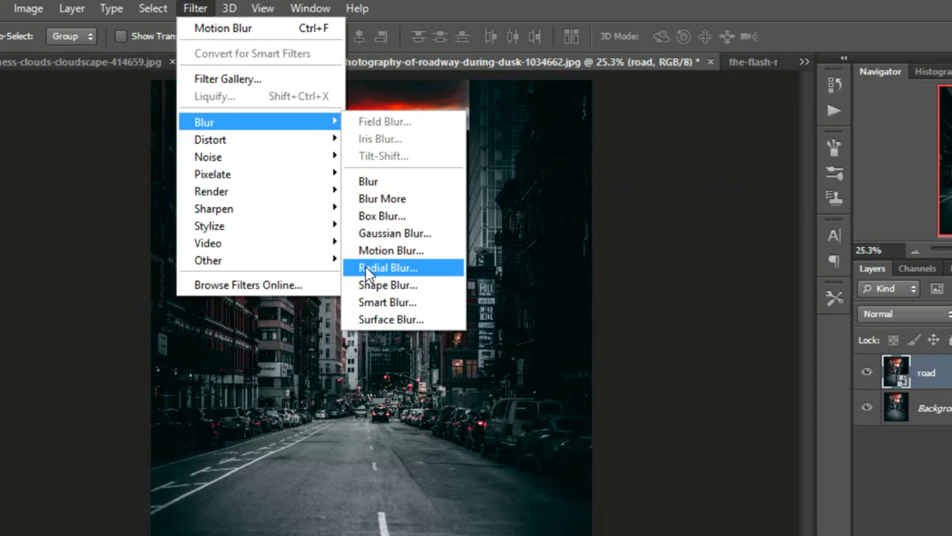
{"action": "left_click", "coordinate": [367, 268]}
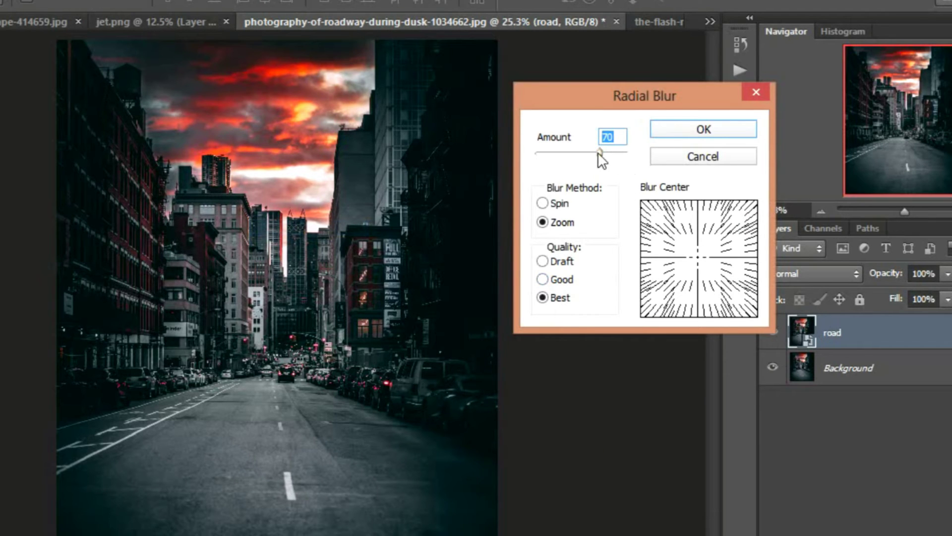
{"action": "left_click", "coordinate": [541, 203]}
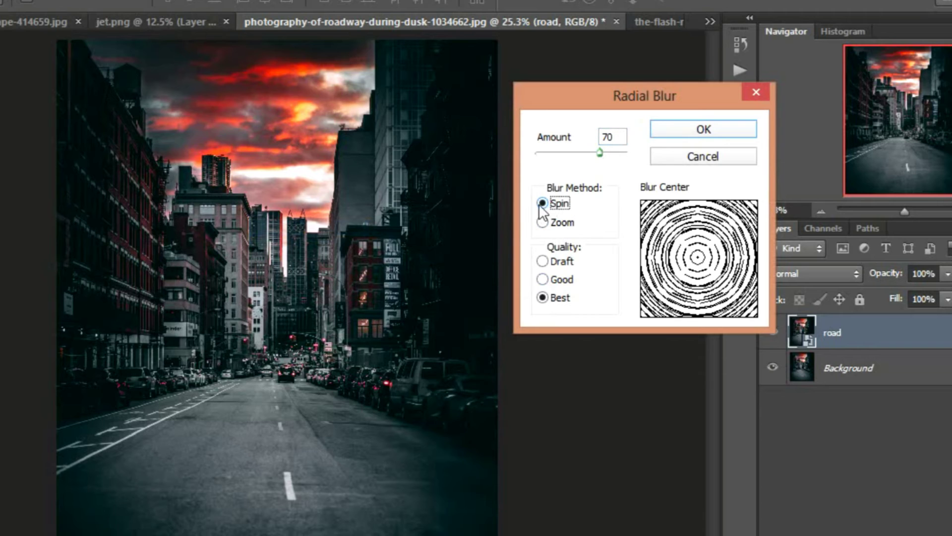
{"action": "left_click", "coordinate": [545, 222]}
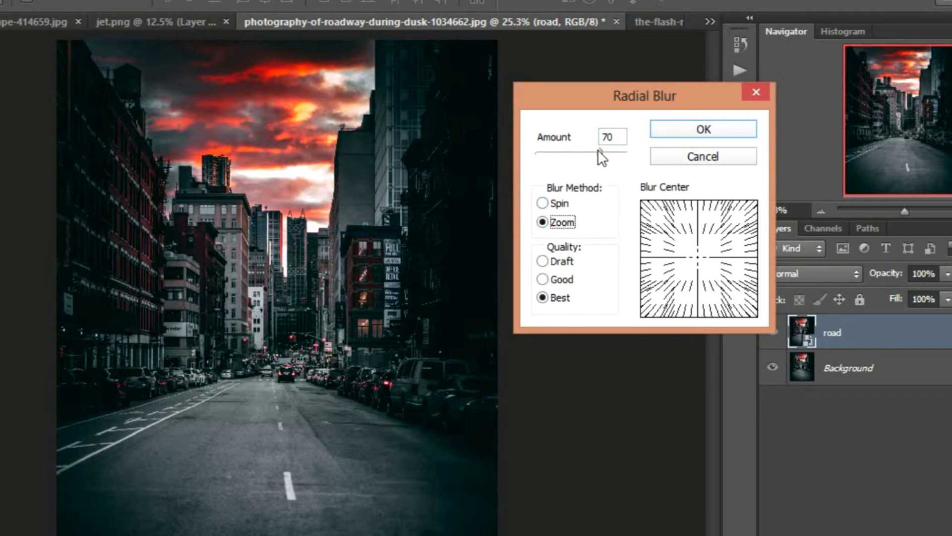
{"action": "left_click_drag", "start_coordinate": [598, 149], "coordinate": [532, 154]}
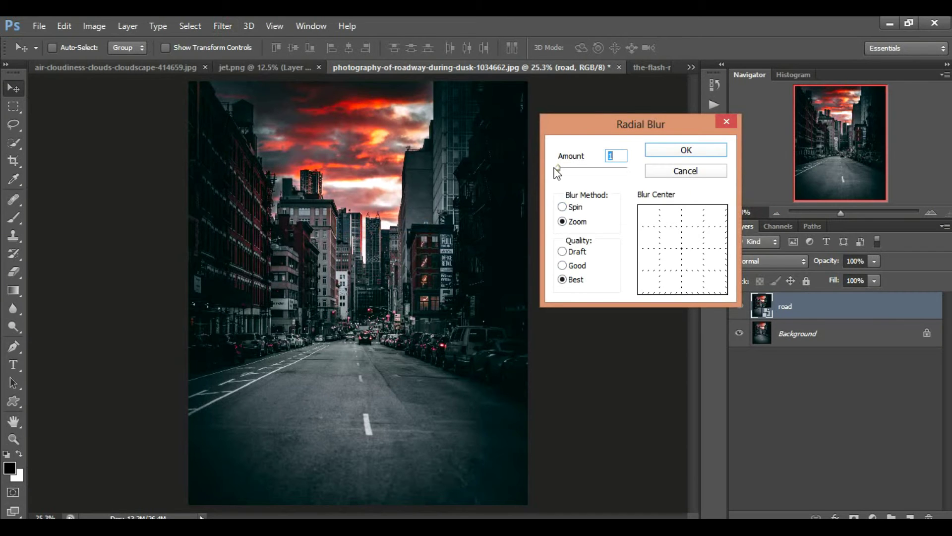
{"action": "left_click_drag", "start_coordinate": [557, 168], "coordinate": [602, 169]}
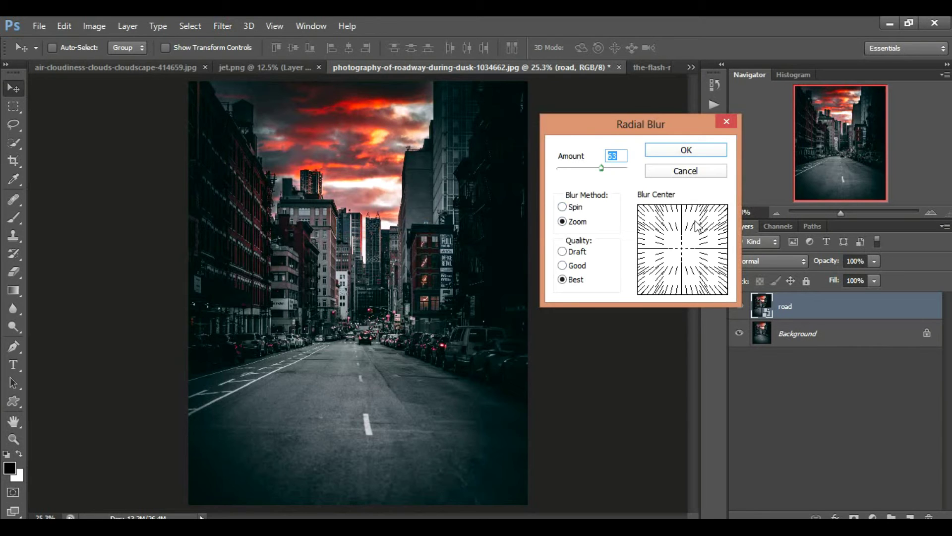
{"action": "left_click_drag", "start_coordinate": [602, 169], "coordinate": [600, 170]}
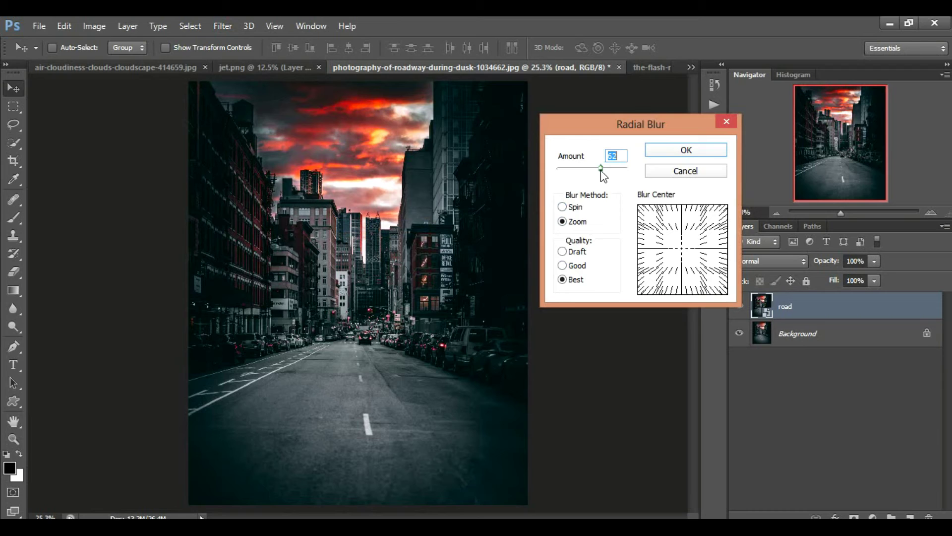
{"action": "left_click", "coordinate": [576, 222]}
{"action": "left_click", "coordinate": [686, 150]}
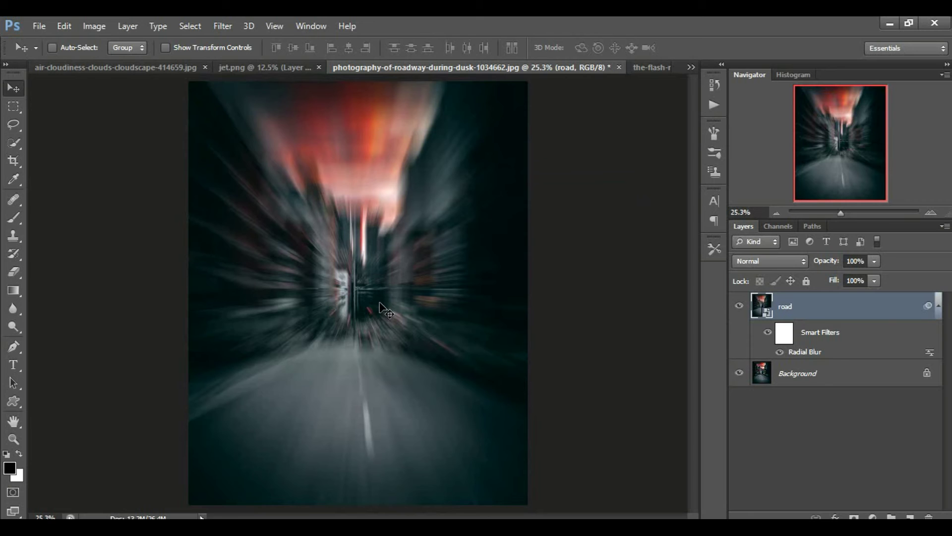
- Copy the flash layer from the-flash-review.jpg onto the blurred road image and convert it to a smart object
{"action": "left_click", "coordinate": [654, 65]}
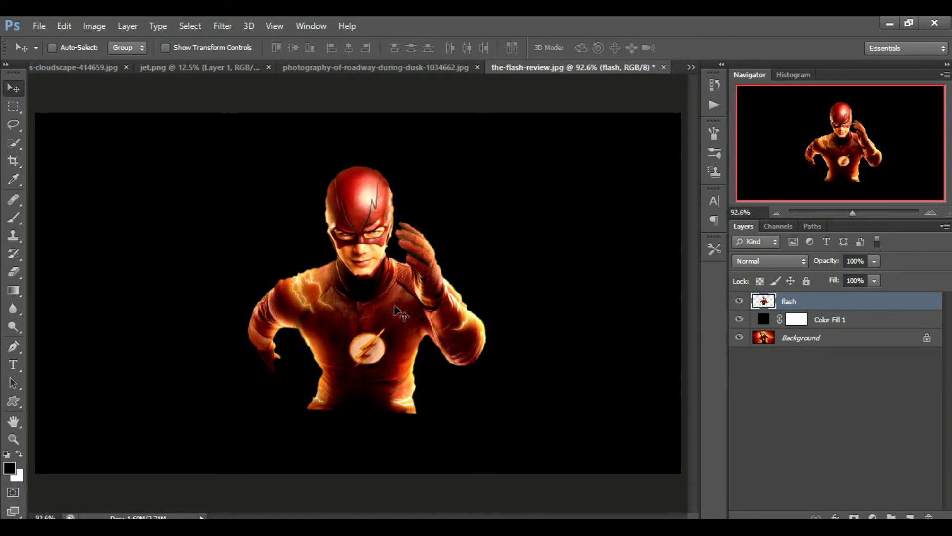
{"action": "left_click_drag", "start_coordinate": [406, 316], "coordinate": [404, 233]}
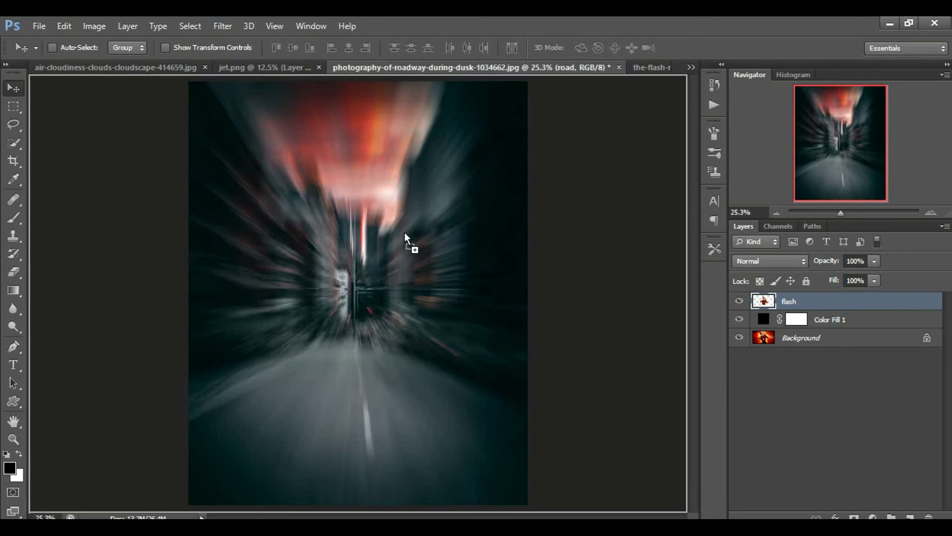
{"action": "left_click_drag", "start_coordinate": [388, 379], "coordinate": [387, 378]}
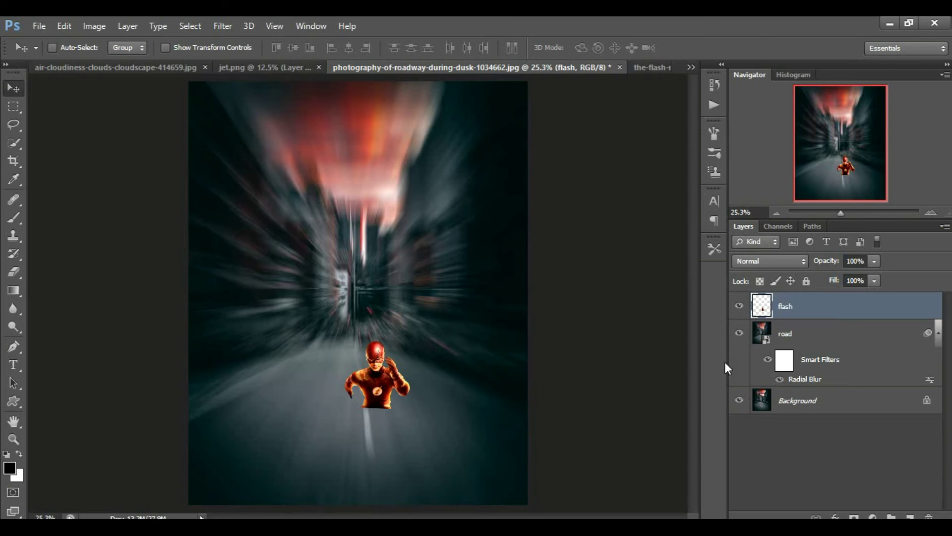
{"action": "right_click", "coordinate": [882, 304]}
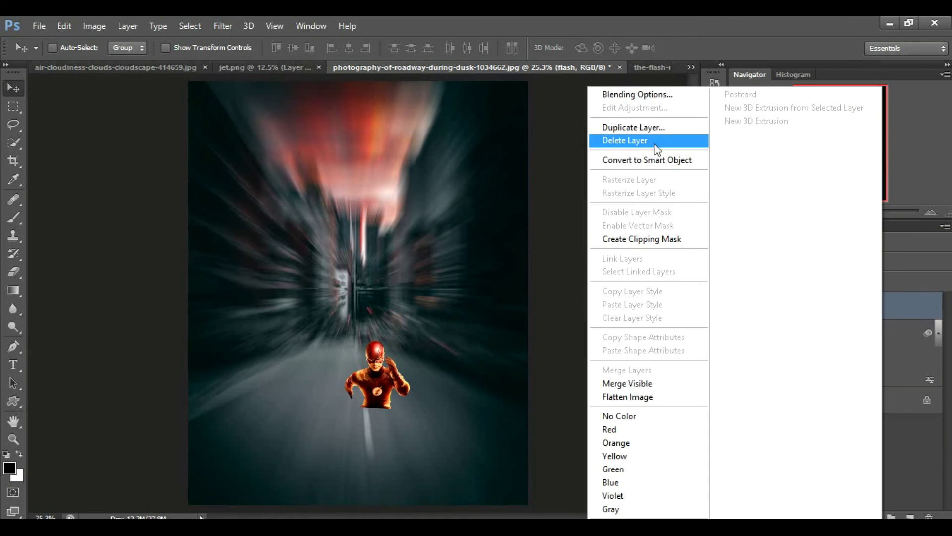
{"action": "left_click", "coordinate": [648, 160]}
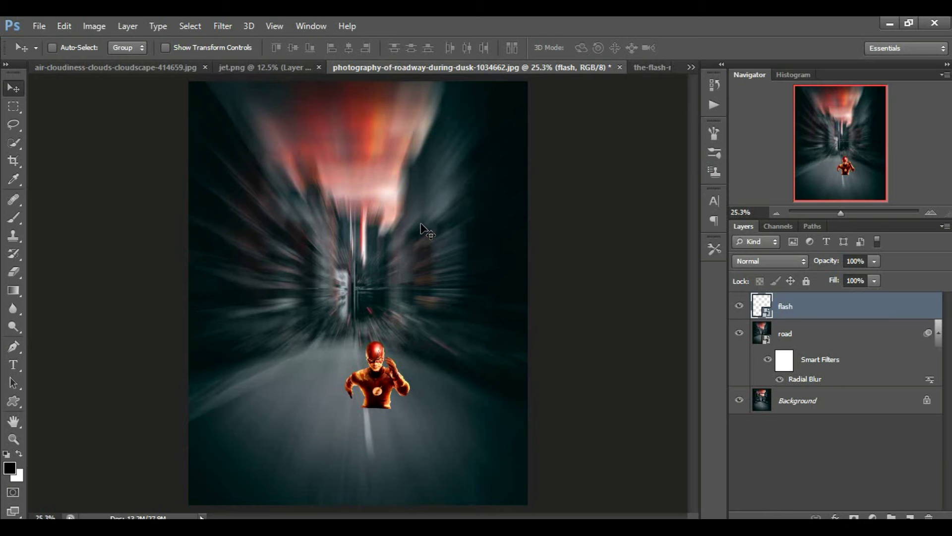
- Scale the flash figure up to about 512% so it spans the canvas width, positioned at about X 965 px, Y 1386.5 px
{"action": "key", "text": "ctrl+t"}
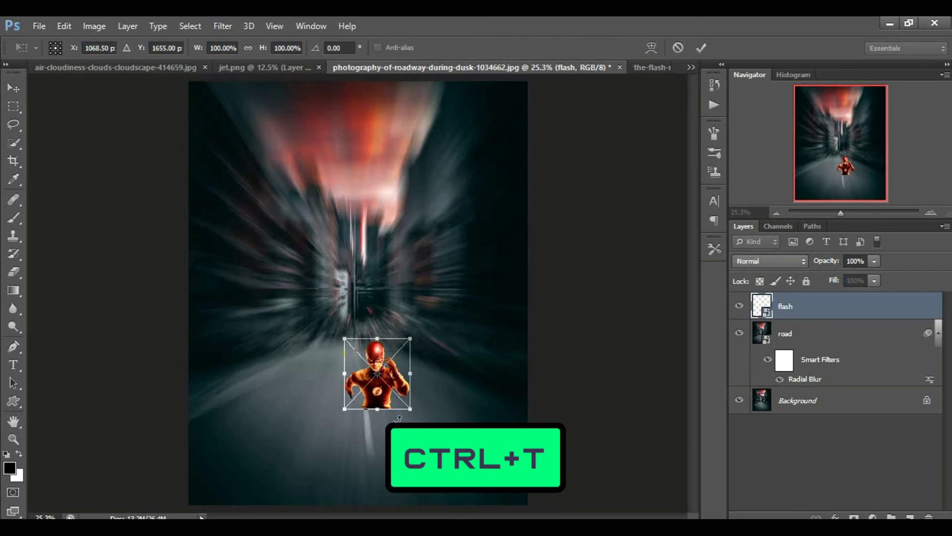
{"action": "left_click_drag", "start_coordinate": [416, 415], "coordinate": [557, 525]}
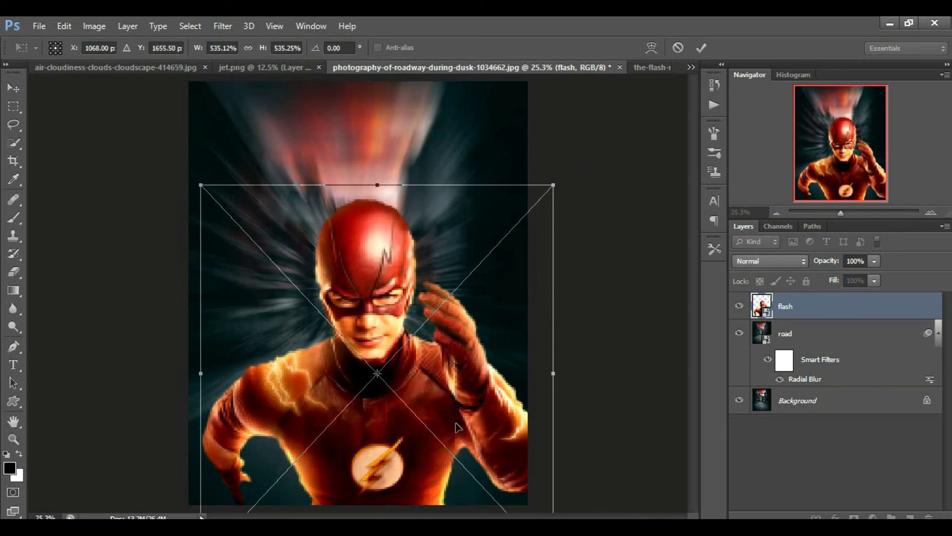
{"action": "left_click_drag", "start_coordinate": [456, 400], "coordinate": [439, 379]}
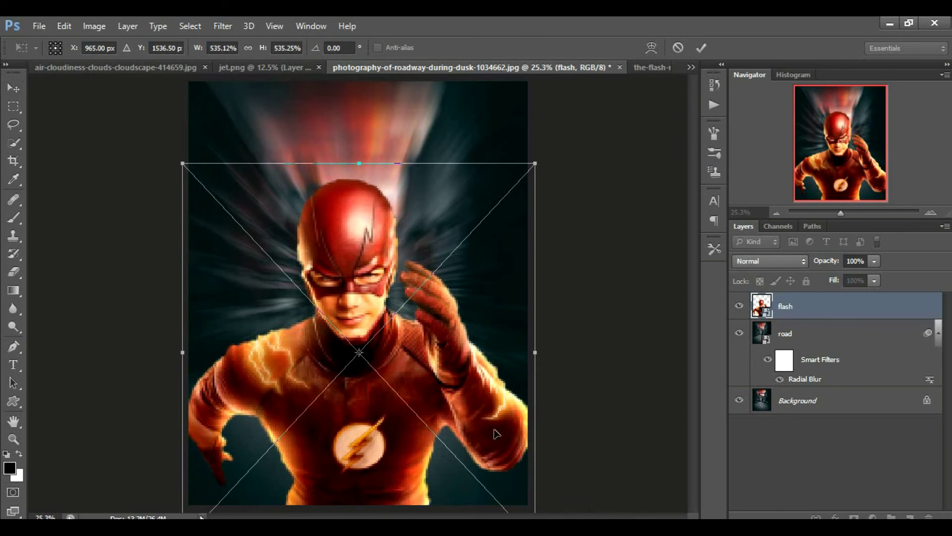
{"action": "left_click_drag", "start_coordinate": [532, 165], "coordinate": [527, 168]}
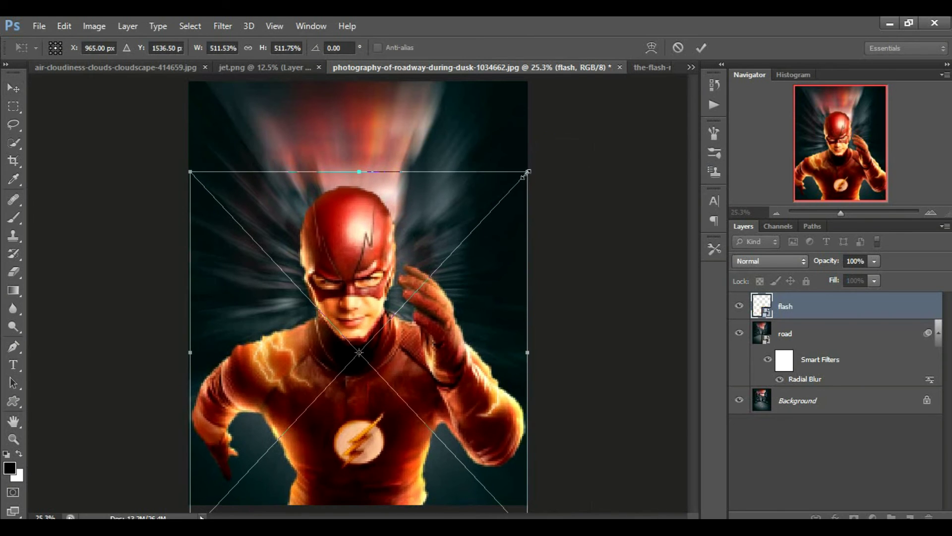
{"action": "key", "text": "Up"}
{"action": "key", "text": "Up"}
{"action": "key", "text": "Up"}
{"action": "key", "text": "Up"}
{"action": "key", "text": "Up"}
{"action": "key", "text": "Up"}
{"action": "key", "text": "Up"}
{"action": "key", "text": "Up"}
{"action": "key", "text": "Up"}
{"action": "key", "text": "Up"}
{"action": "key", "text": "Up"}
{"action": "key", "text": "Up"}
{"action": "key", "text": "Up"}
{"action": "key", "text": "Up"}
{"action": "key", "text": "Up"}
{"action": "key", "text": "Up"}
{"action": "key", "text": "Up"}
{"action": "key", "text": "Up"}
{"action": "key", "text": "Up"}
{"action": "key", "text": "Up"}
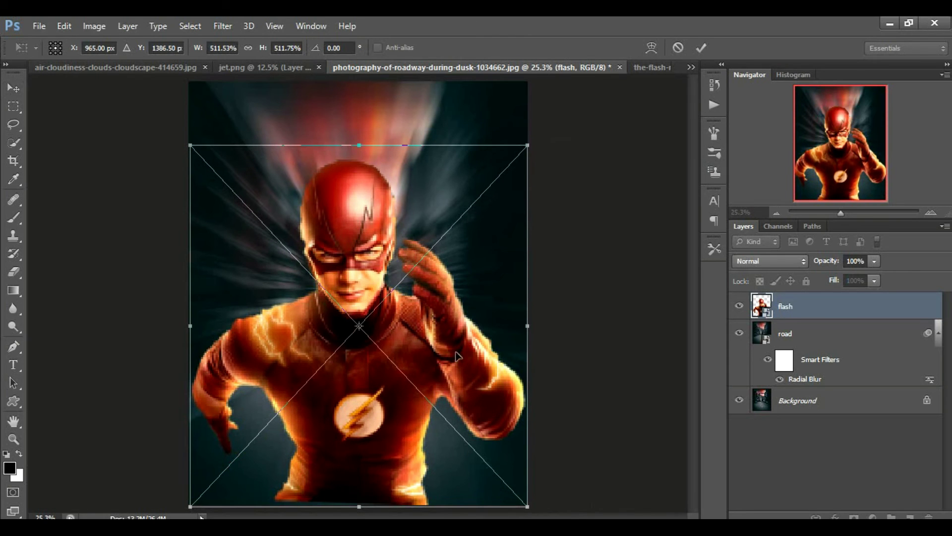
{"action": "left_click", "coordinate": [701, 47]}
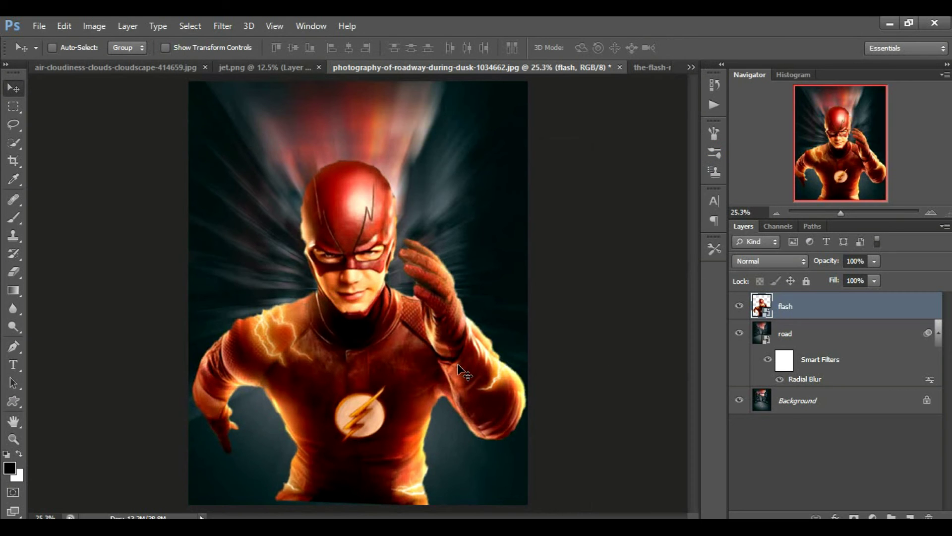
- Nudge the flash figure down so its cut-off waist sits against the lower edge of the canvas
{"action": "key", "text": "Down"}
{"action": "key", "text": "Down"}
{"action": "key", "text": "Down"}
{"action": "key", "text": "Down"}
{"action": "key", "text": "Down"}
{"action": "key", "text": "Down"}
{"action": "key", "text": "Down"}
{"action": "key", "text": "Down"}
{"action": "key", "text": "Down"}
{"action": "key", "text": "Down"}
{"action": "key", "text": "Down"}
{"action": "key", "text": "Down"}
{"action": "key", "text": "Down"}
{"action": "key", "text": "Down"}
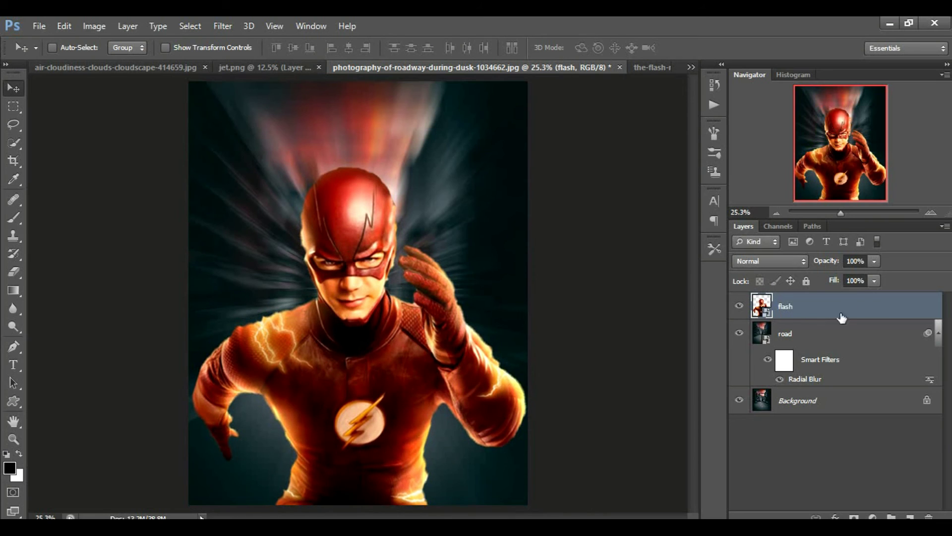
- Add a Hue/Saturation adjustment above the road layer, clip it to that layer and enable Colorize
{"action": "left_click", "coordinate": [858, 336]}
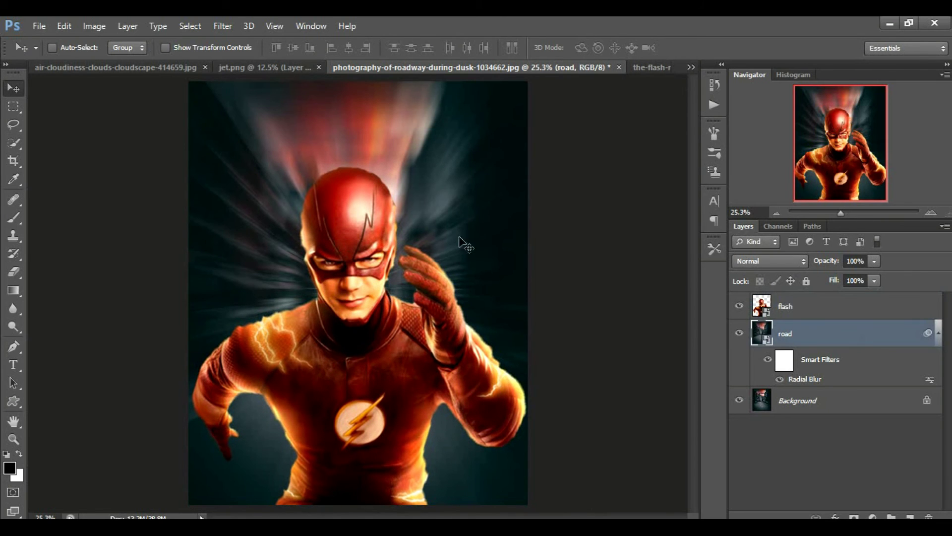
{"action": "left_click", "coordinate": [873, 516]}
{"action": "left_click", "coordinate": [865, 343]}
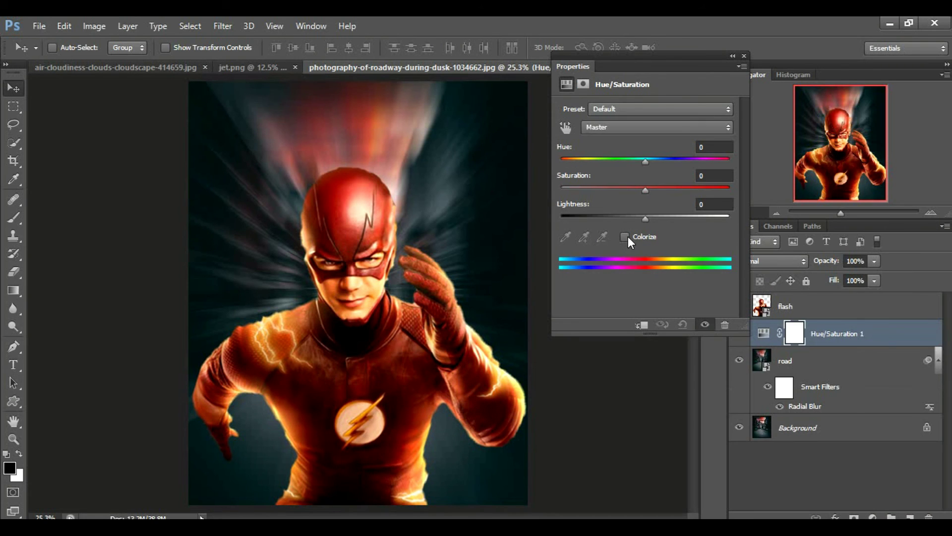
{"action": "left_click", "coordinate": [643, 326]}
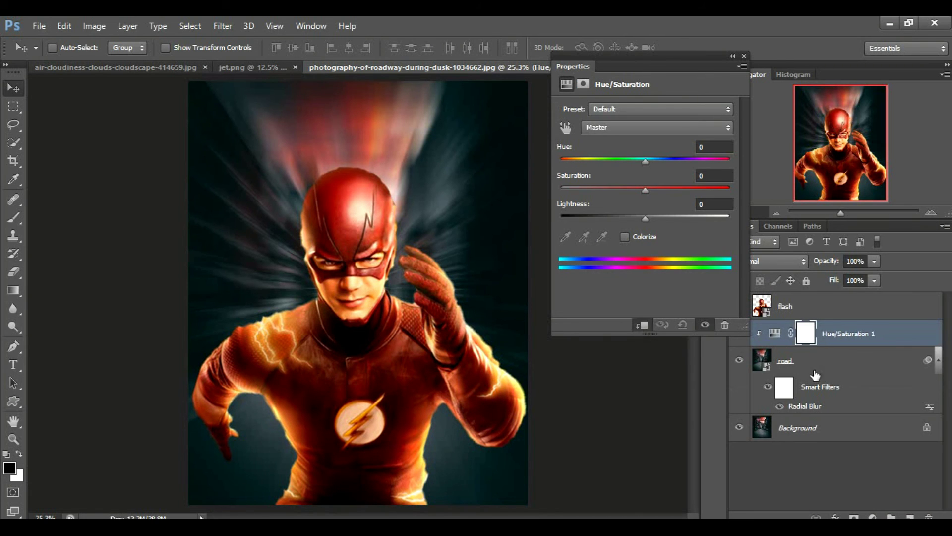
{"action": "left_click", "coordinate": [625, 237]}
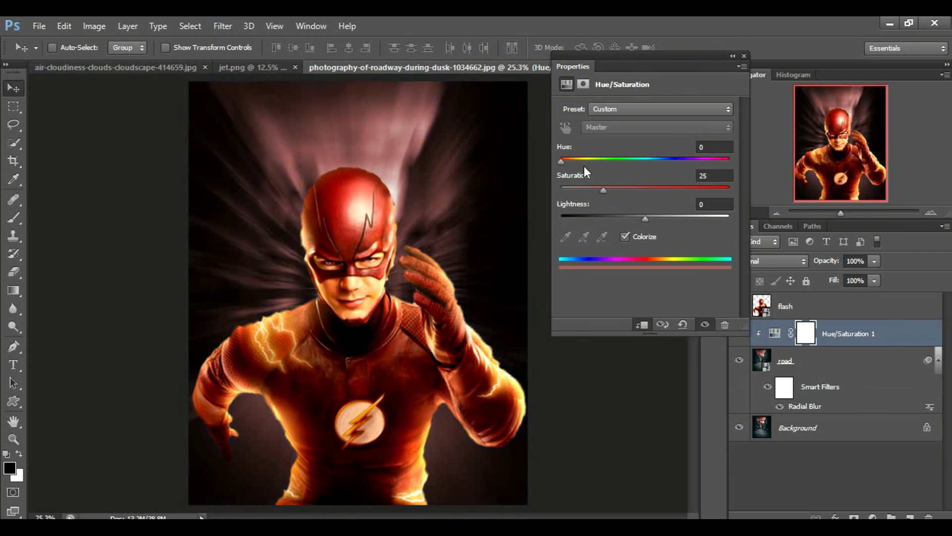
- Set the adjustment to Hue 28, Saturation 55 and Lightness -6, and compare the image with and without it
{"action": "left_click_drag", "start_coordinate": [561, 162], "coordinate": [653, 184]}
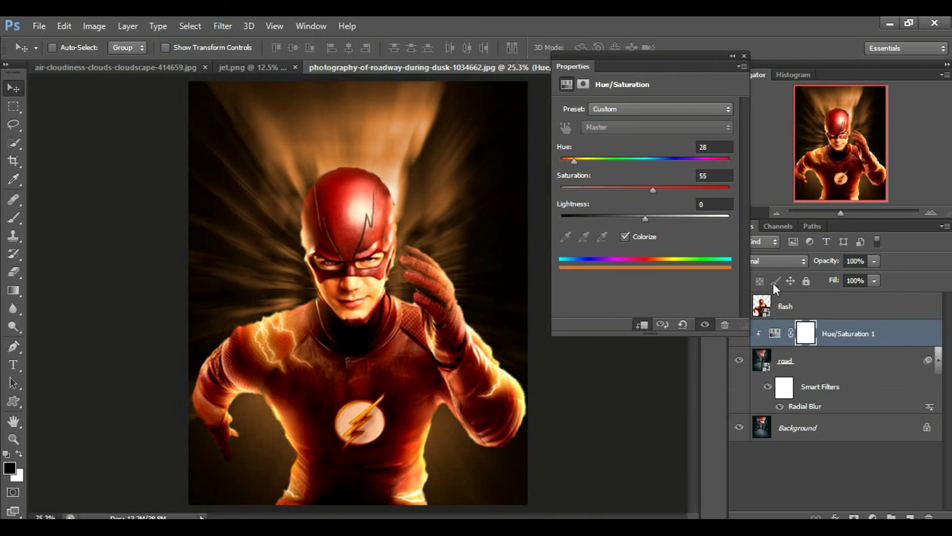
{"action": "left_click_drag", "start_coordinate": [644, 216], "coordinate": [641, 218]}
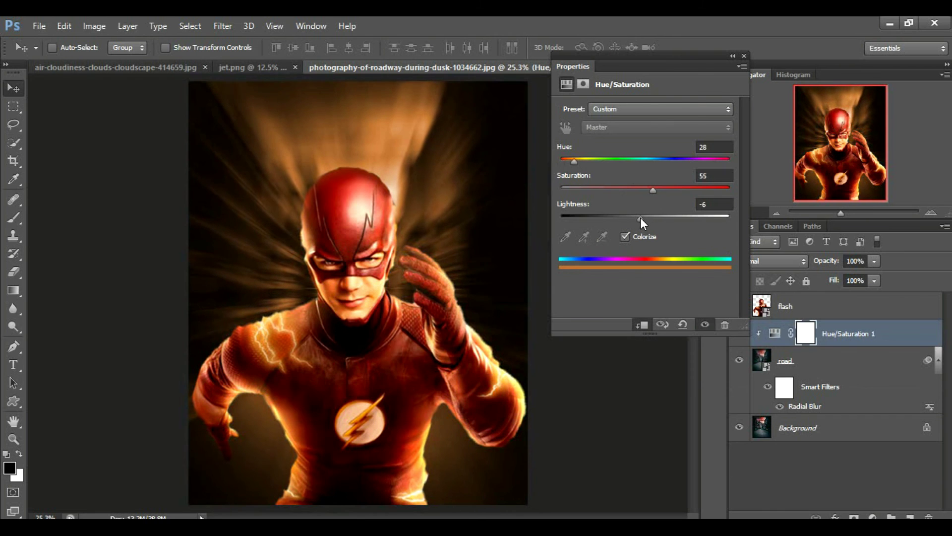
{"action": "left_click", "coordinate": [706, 323]}
{"action": "left_click", "coordinate": [705, 323]}
{"action": "left_click", "coordinate": [746, 55]}
{"action": "left_click", "coordinate": [815, 451]}
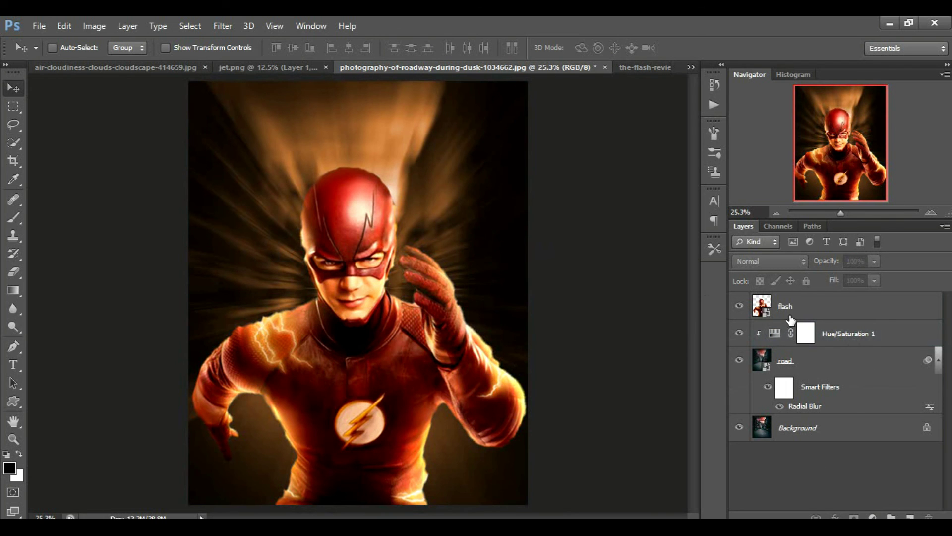
- Compare the road background with and without its Radial Blur smart filter
{"action": "left_click", "coordinate": [768, 387]}
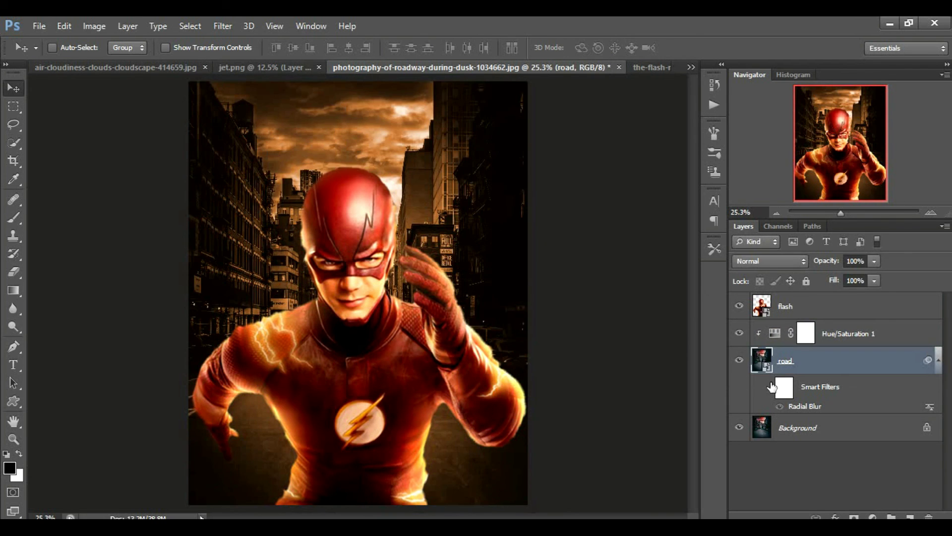
{"action": "left_click", "coordinate": [770, 387]}
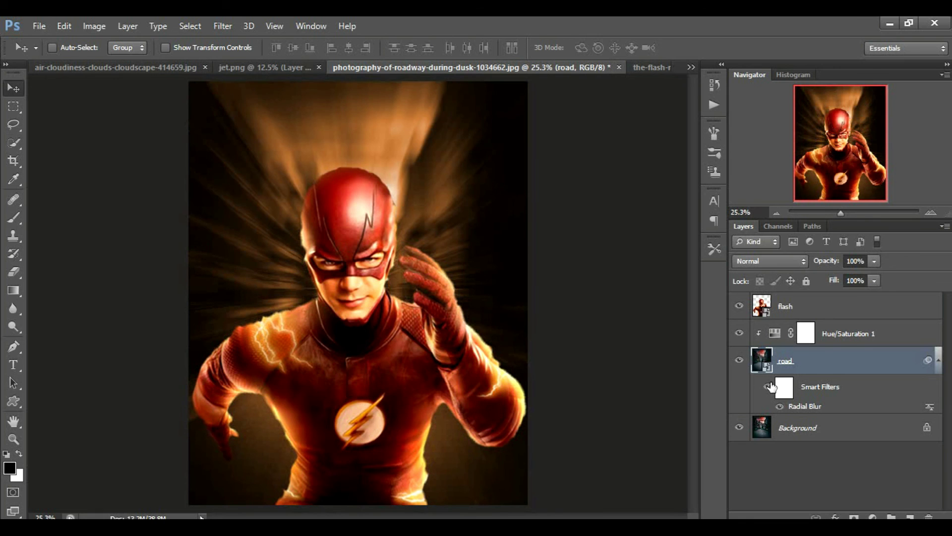
{"action": "left_click", "coordinate": [783, 480]}
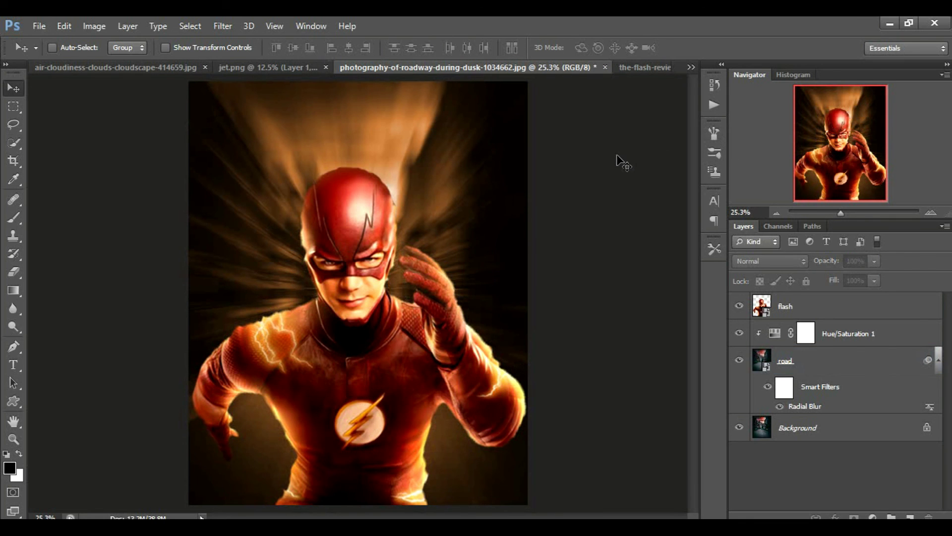